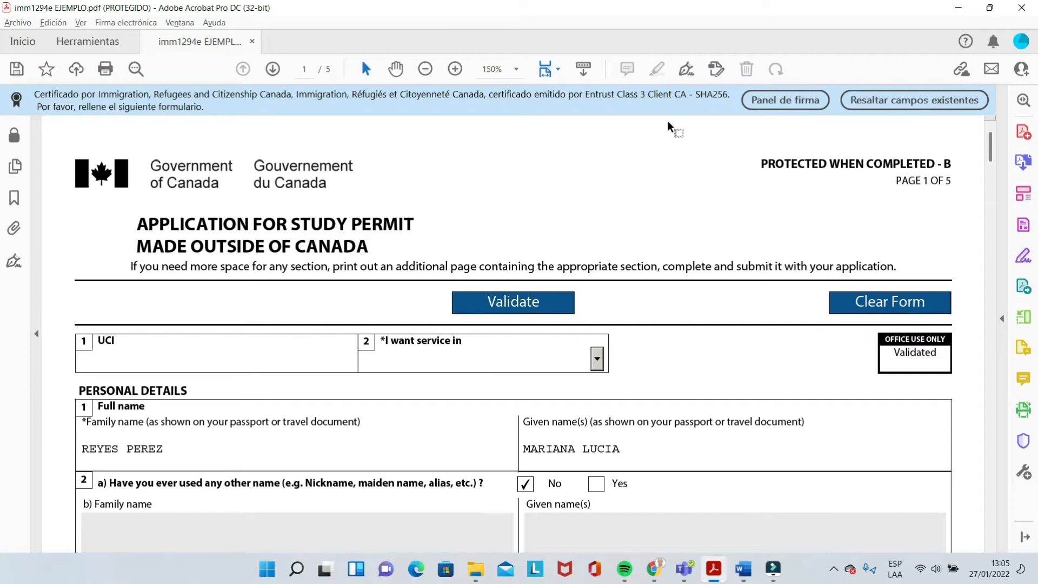
Choose English in the 'I want service in' dropdown and confirm it stays selected
click(594, 354)
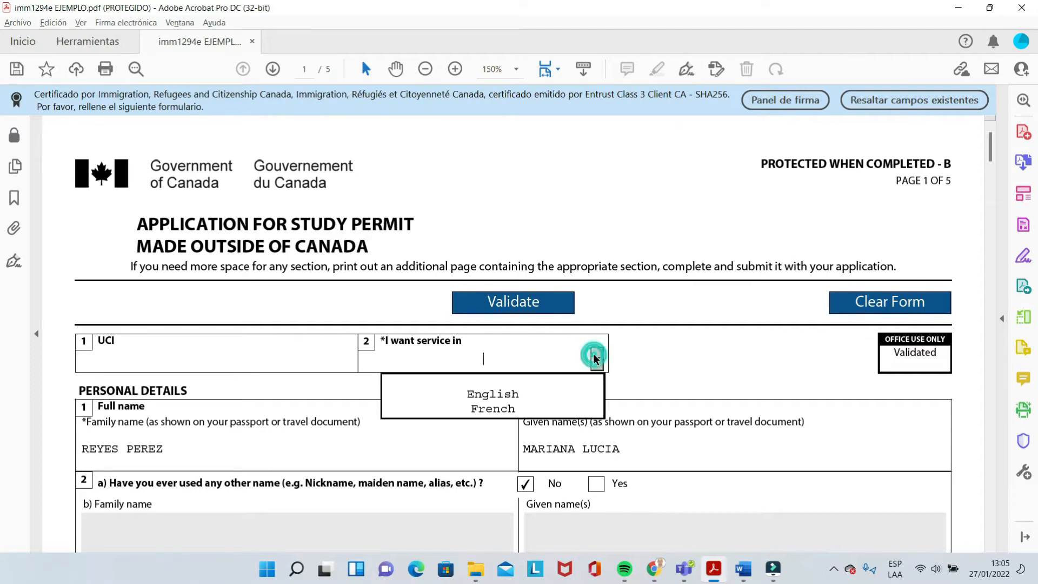
click(507, 396)
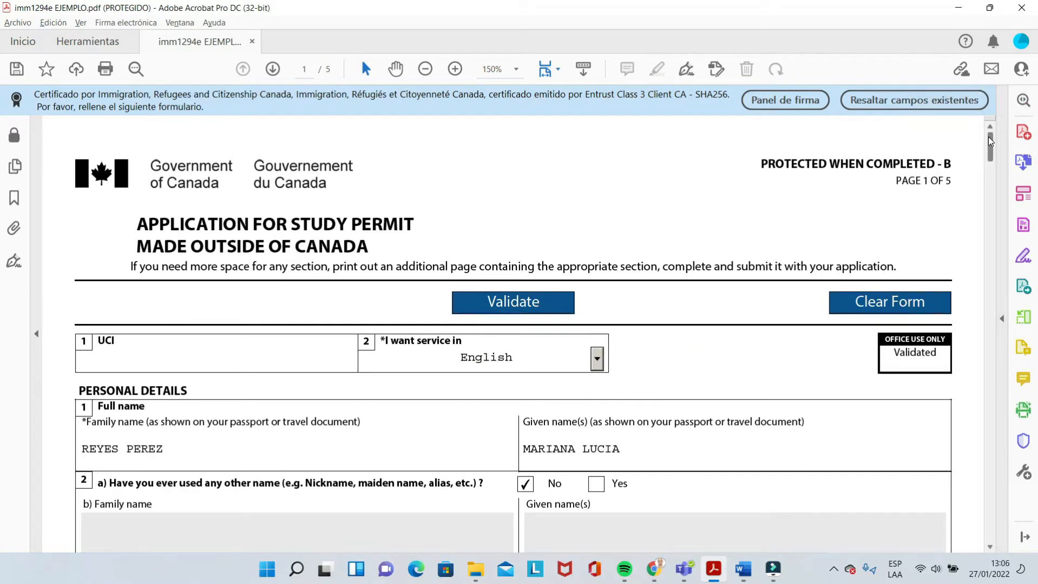
drag(988, 137, 989, 141)
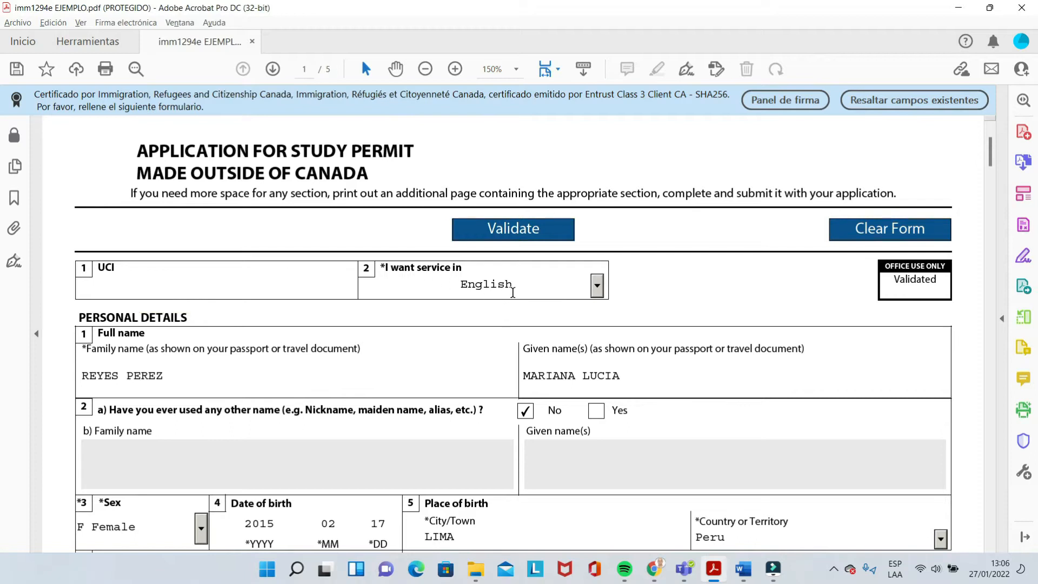
click(597, 287)
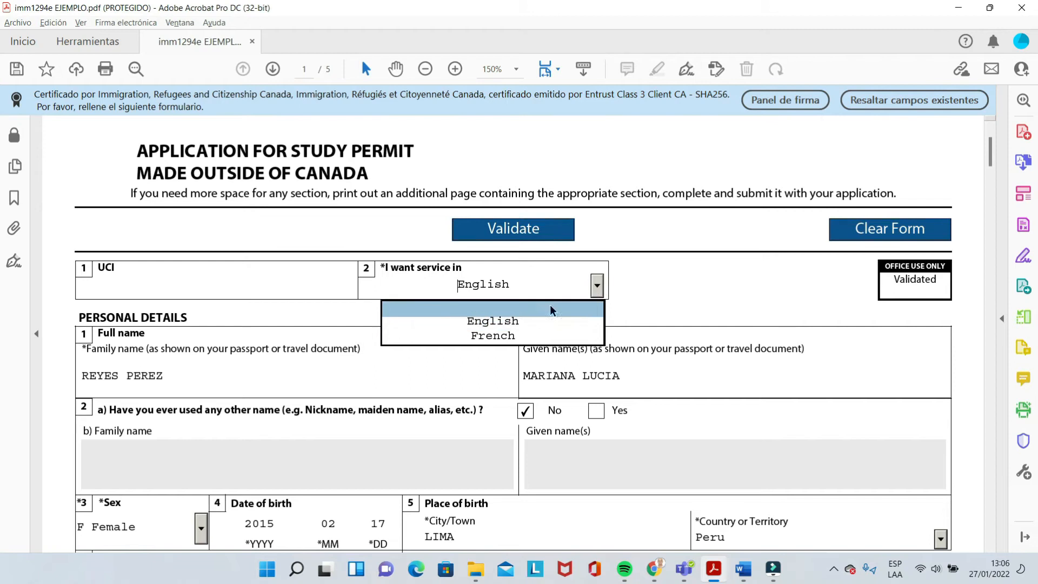
click(509, 318)
click(639, 288)
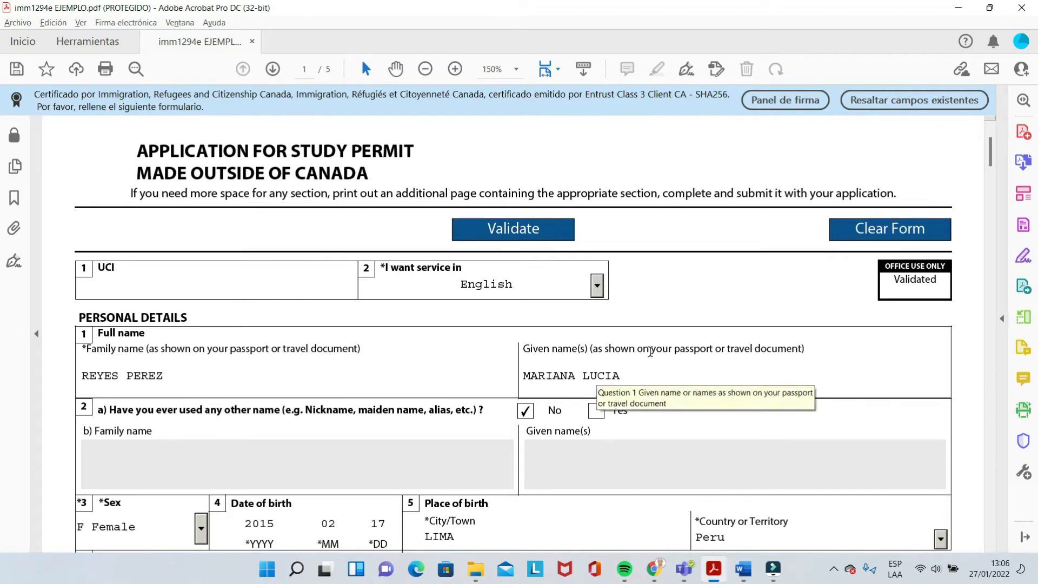
drag(991, 146, 991, 156)
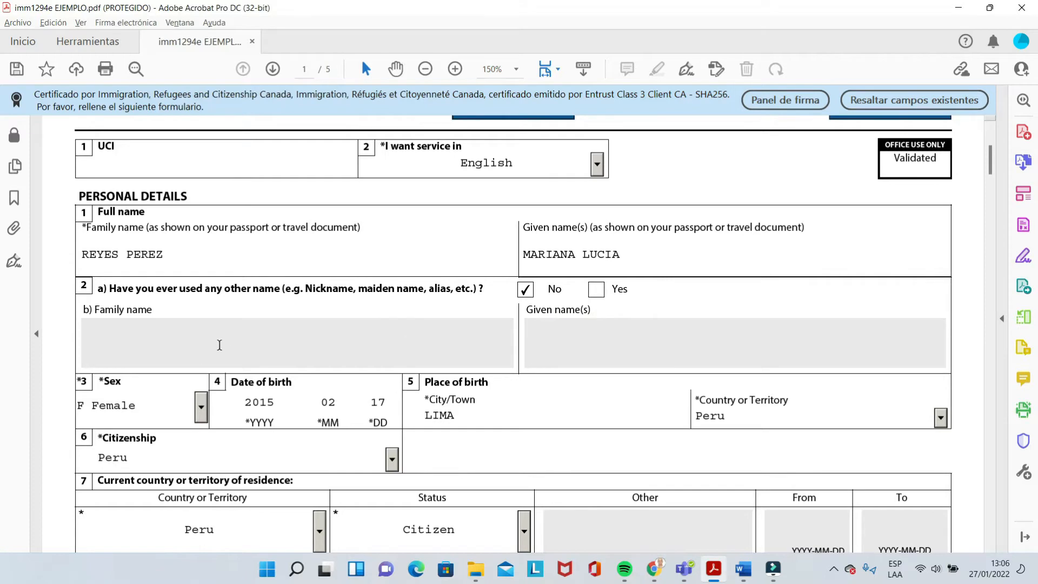
click(596, 290)
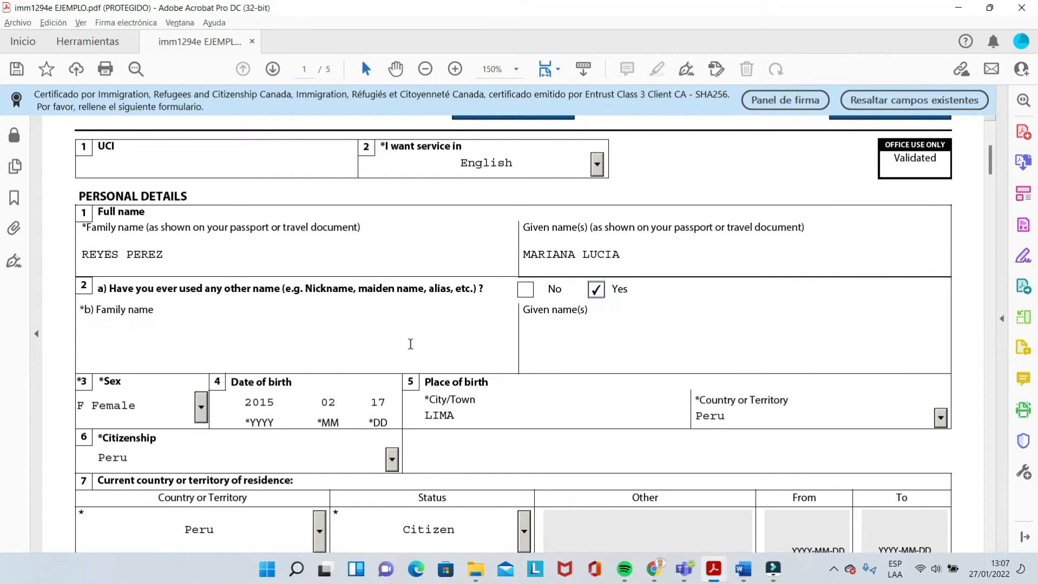
click(393, 344)
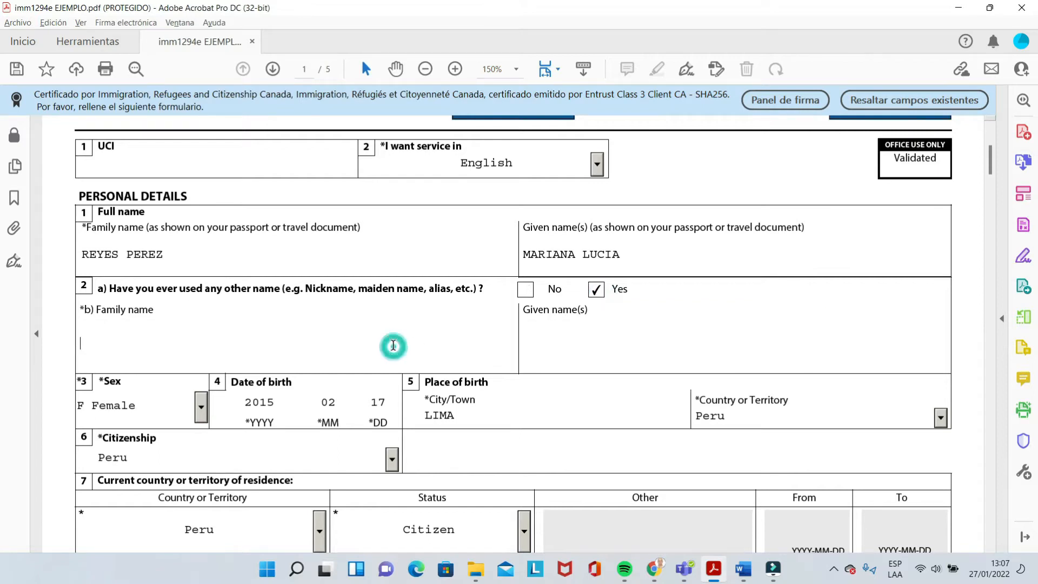
click(525, 292)
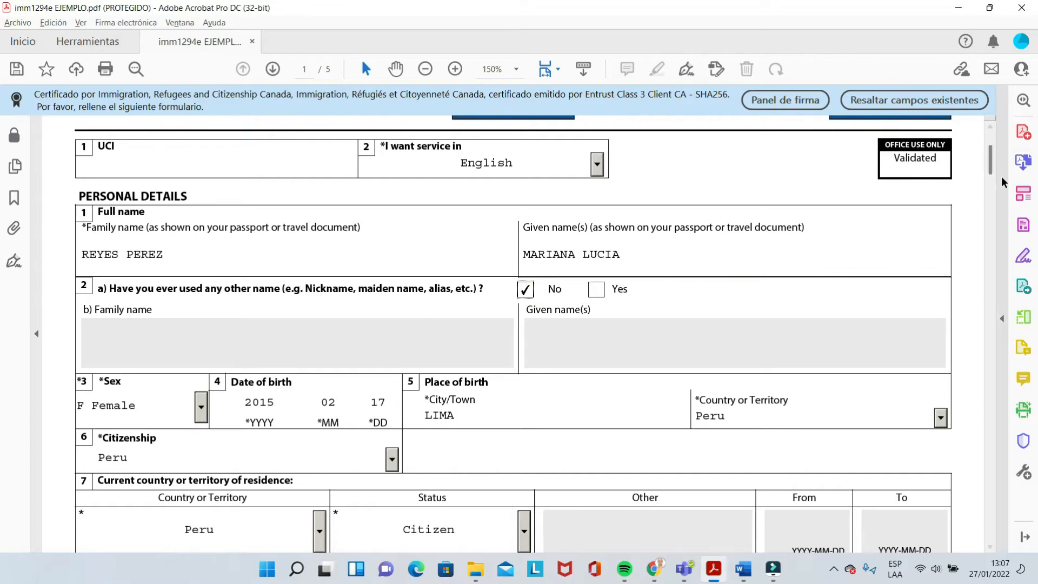
drag(988, 166, 989, 174)
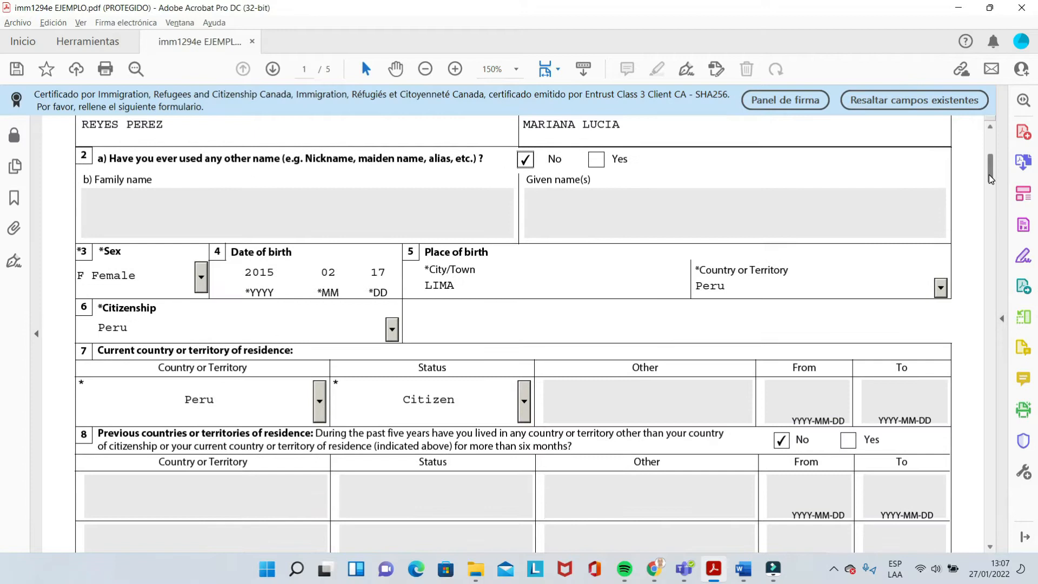
click(201, 276)
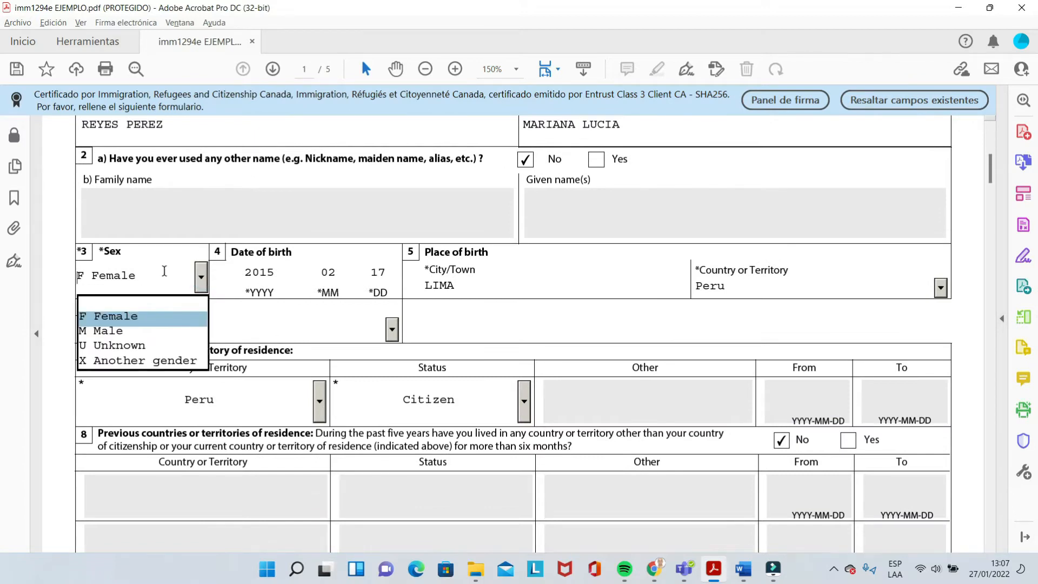
click(264, 272)
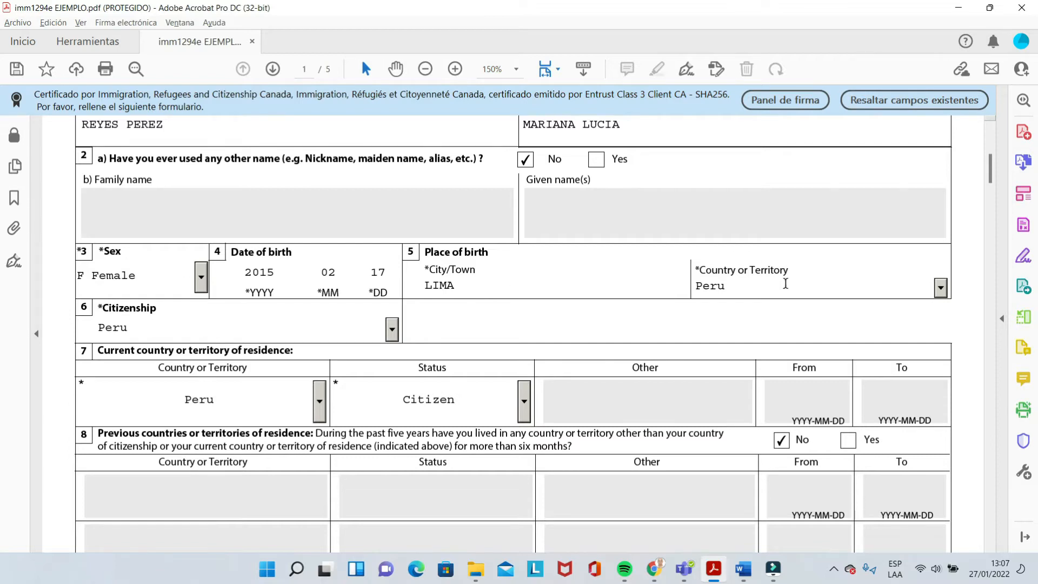
click(940, 288)
click(959, 289)
click(392, 330)
click(442, 321)
drag(992, 161, 991, 169)
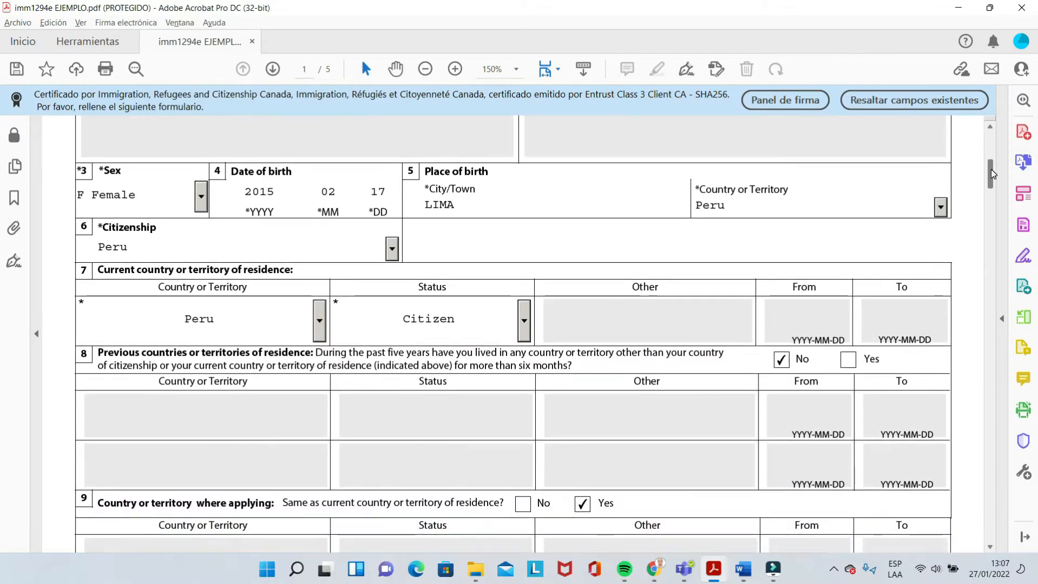
scroll(242, 217, down, 3)
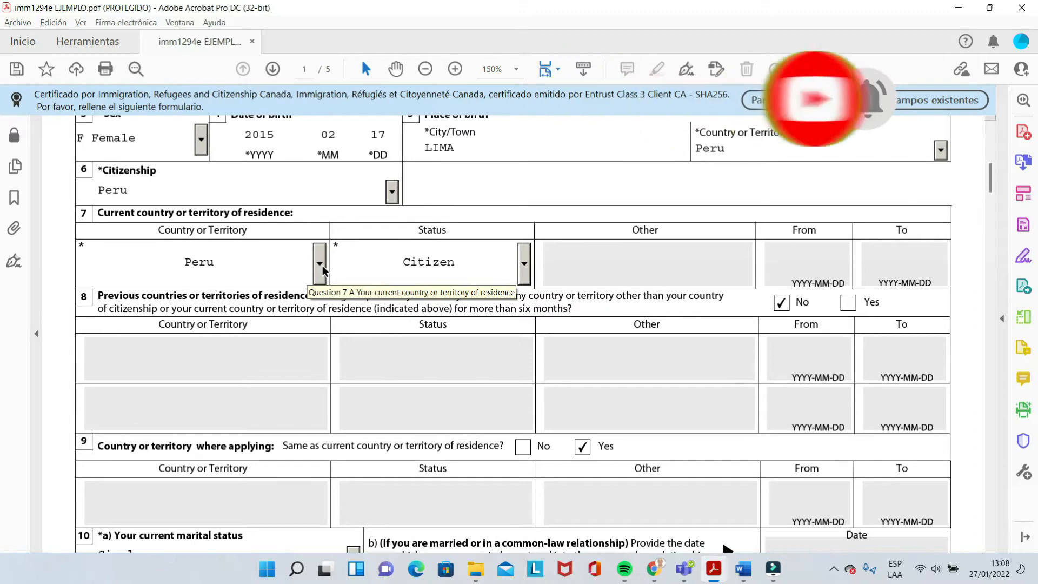
click(524, 270)
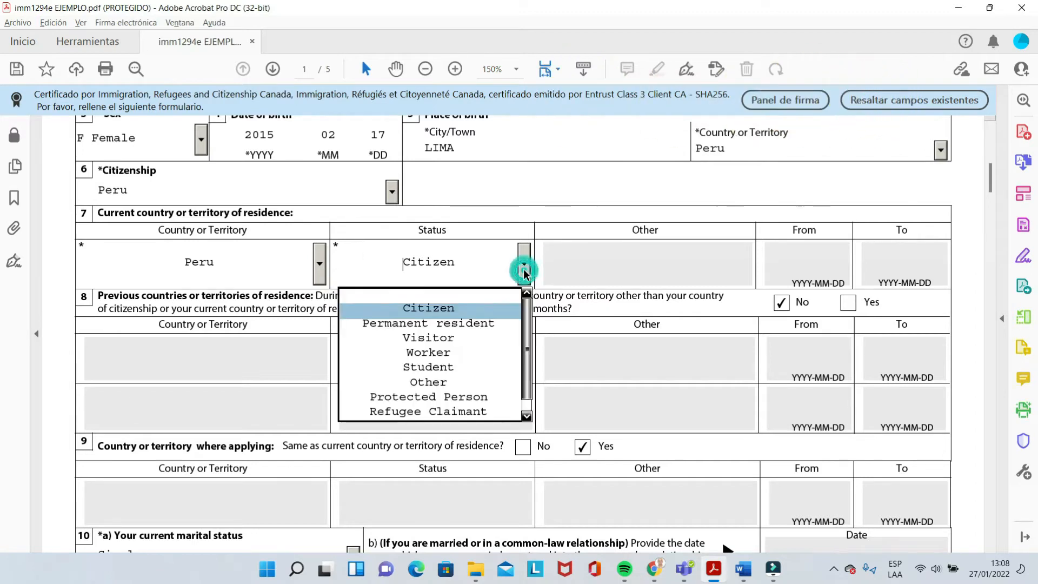
click(502, 223)
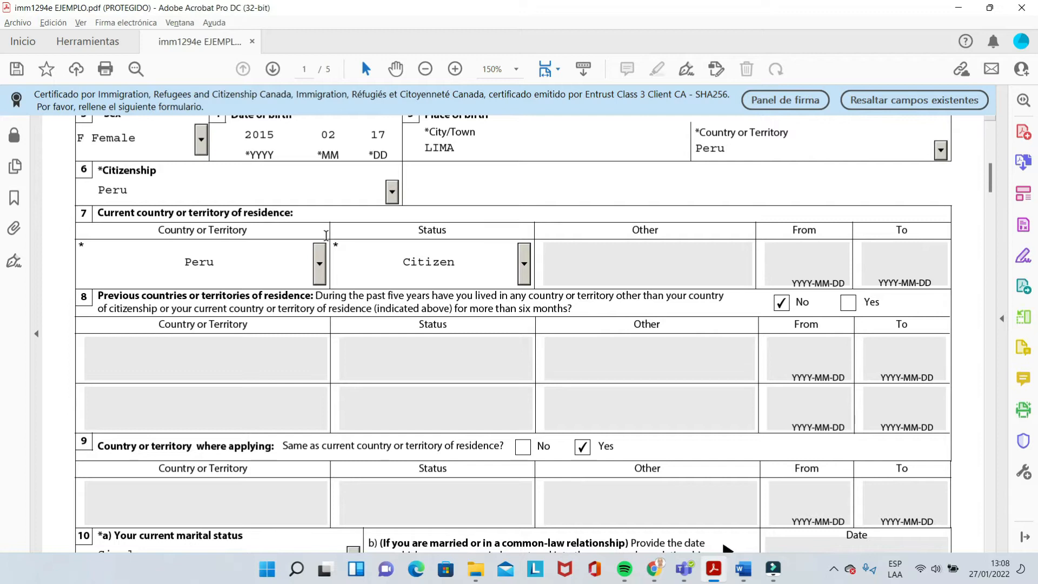
click(319, 264)
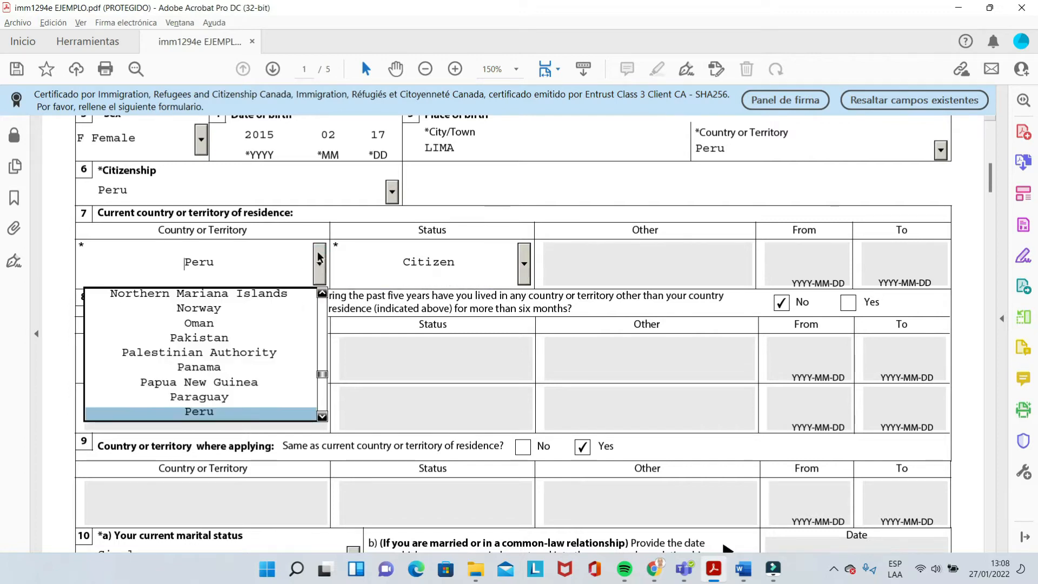
click(312, 233)
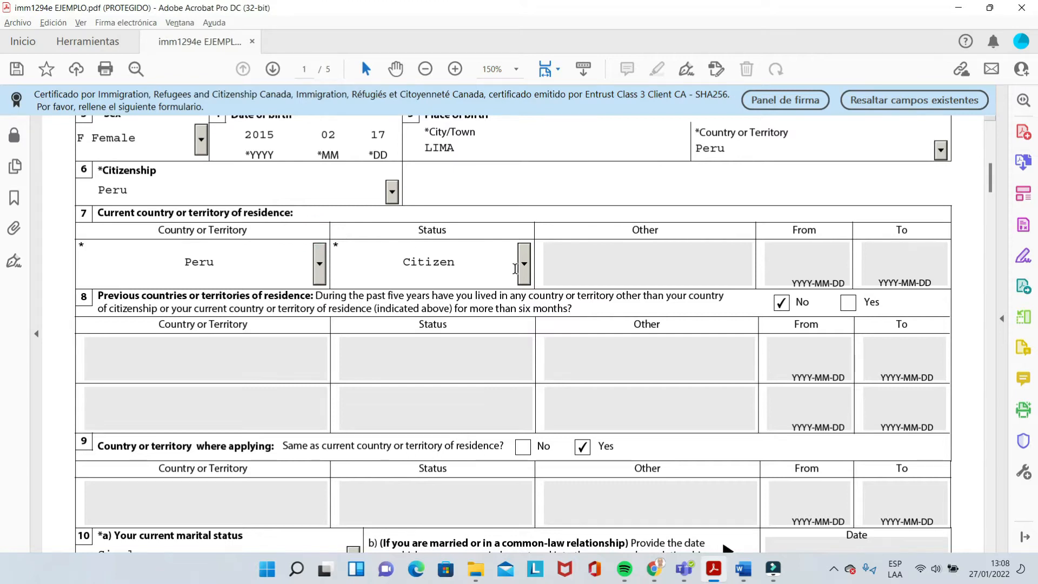
click(524, 265)
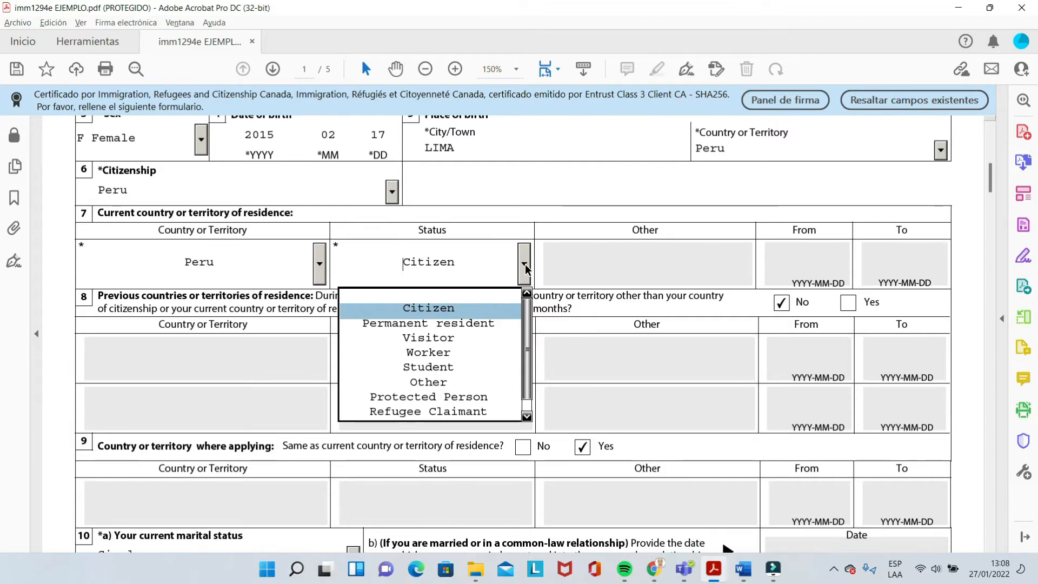
click(528, 225)
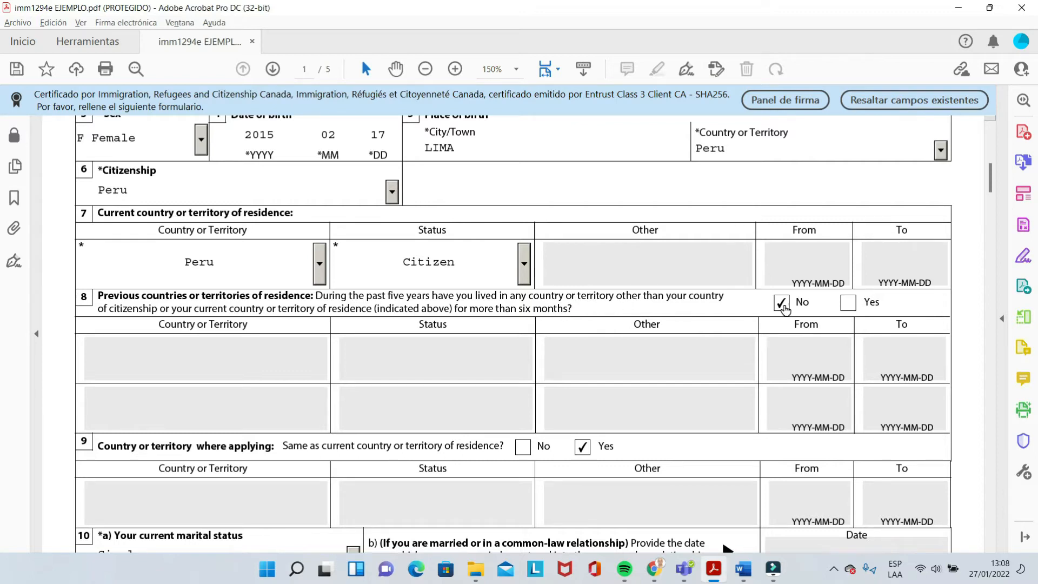
Leave question 8 on previous residences answered No and scroll to sections 7–10
click(848, 303)
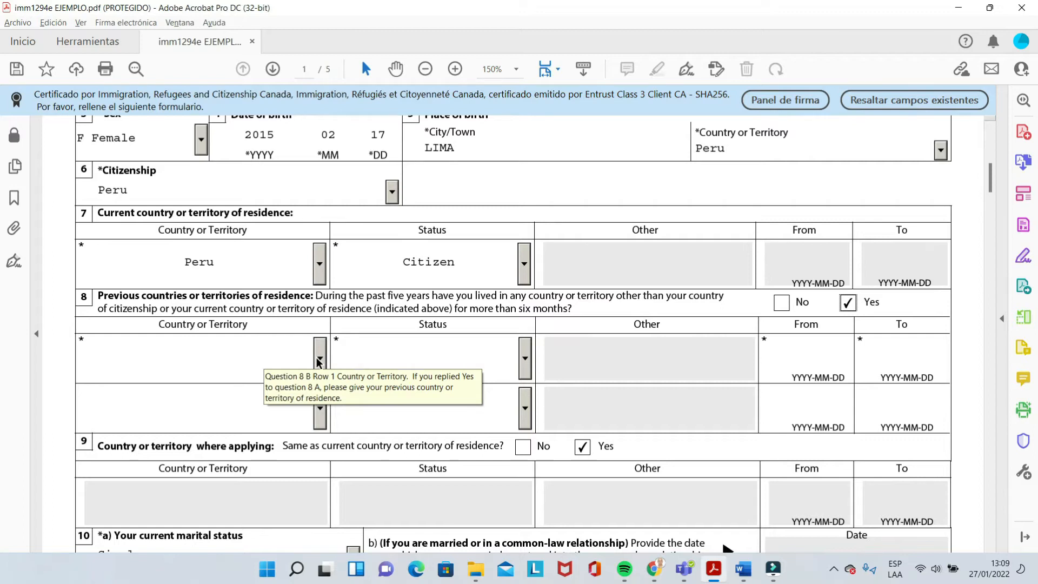
click(779, 304)
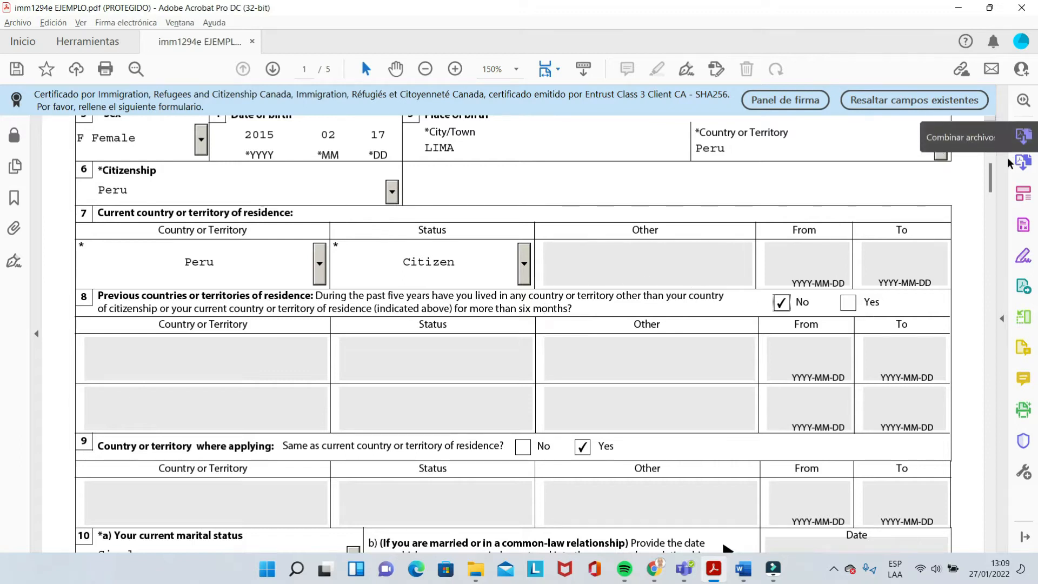
drag(994, 174, 994, 182)
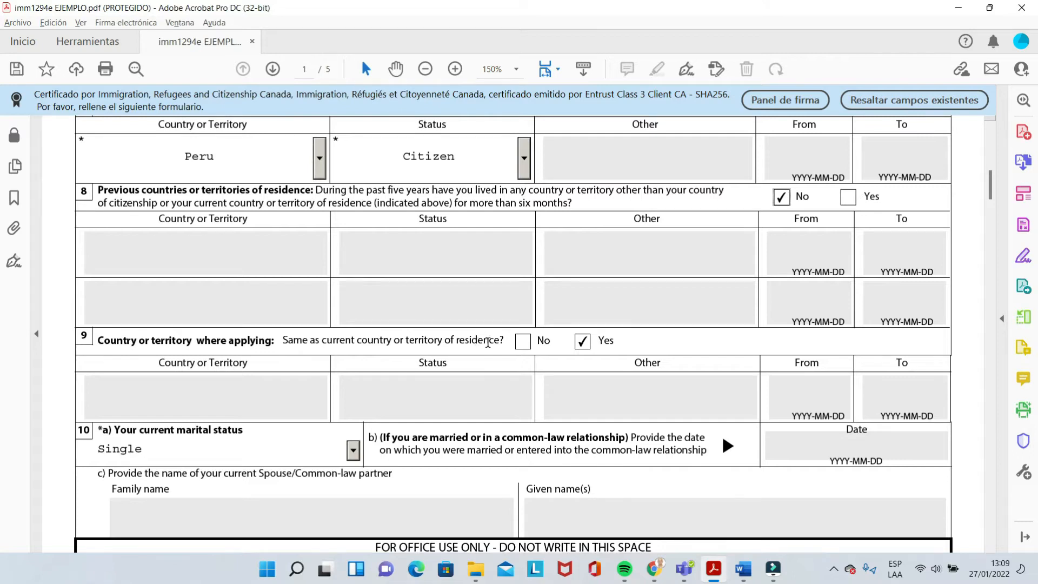
click(524, 342)
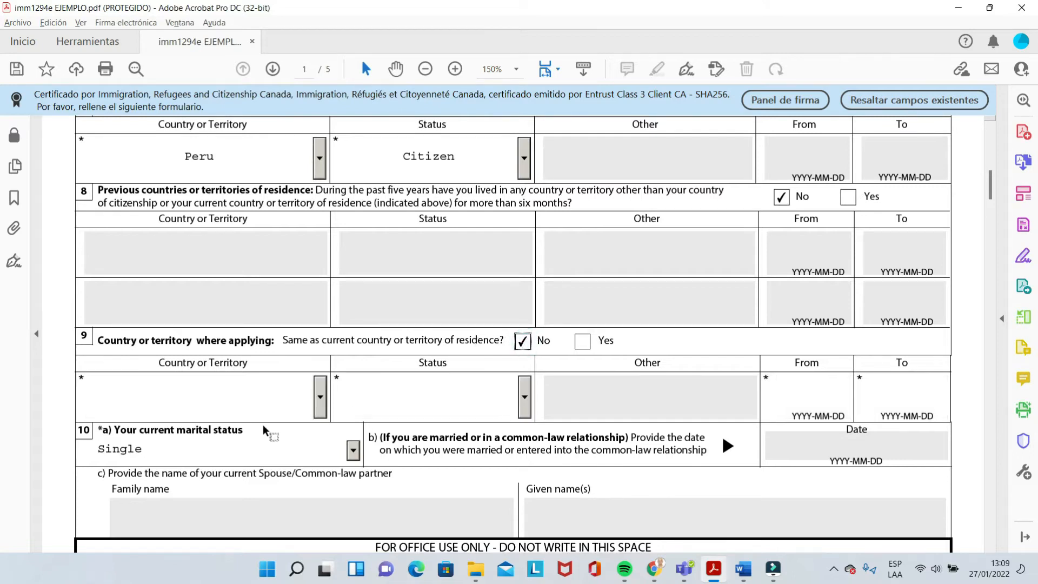
click(524, 398)
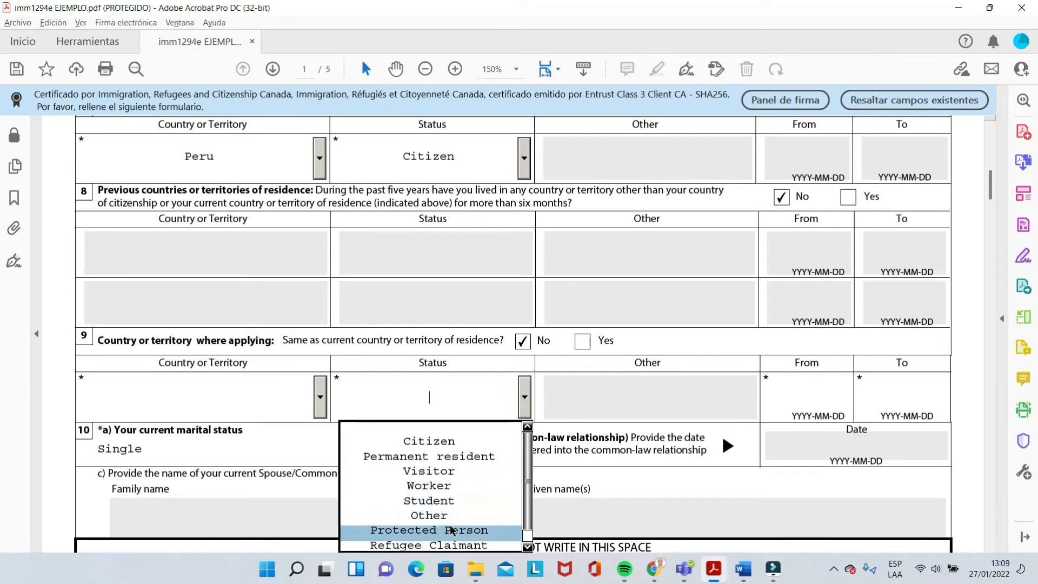
click(593, 405)
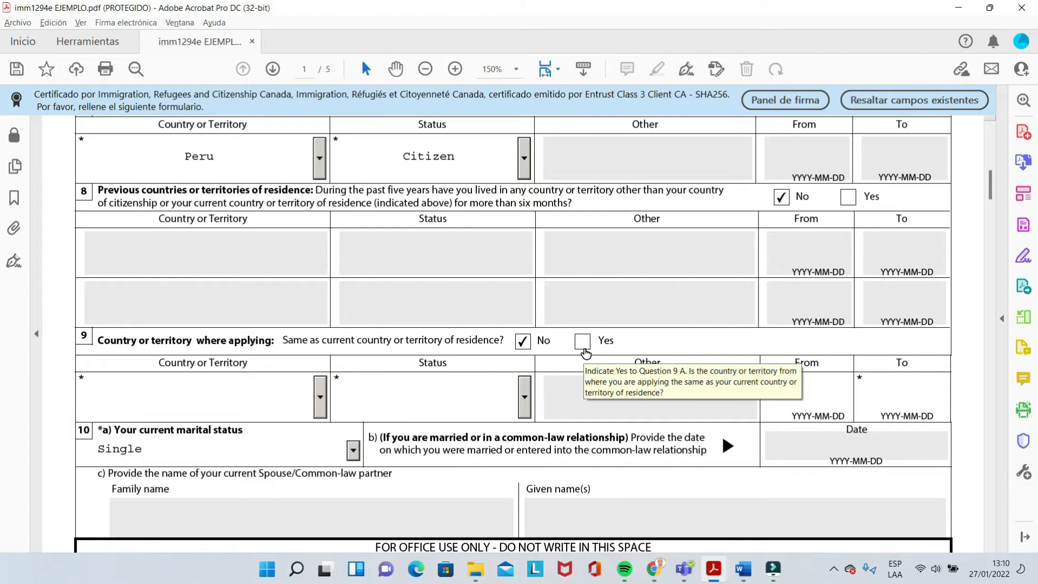
click(583, 343)
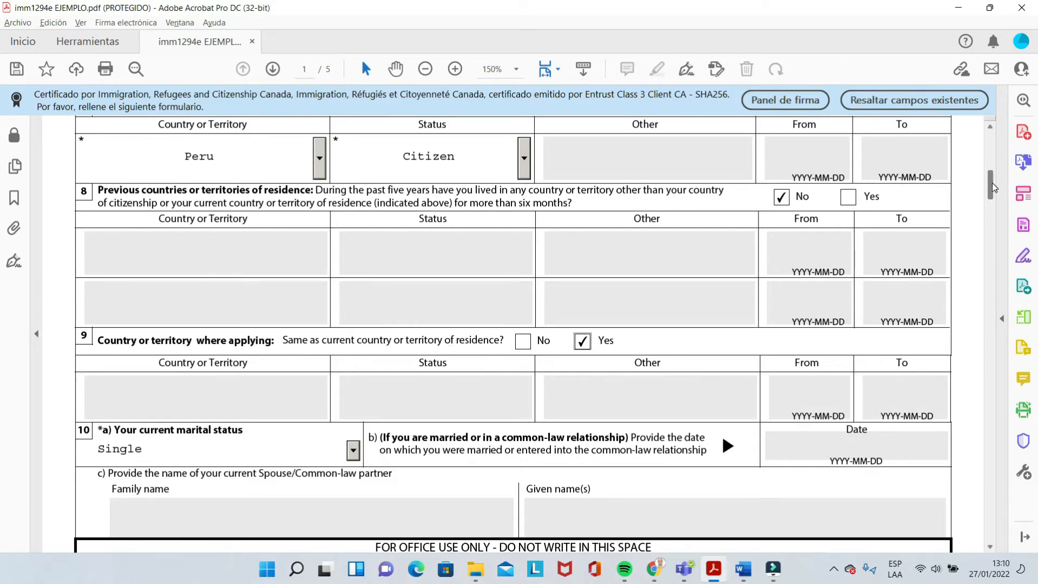
scroll(993, 186, down, 3)
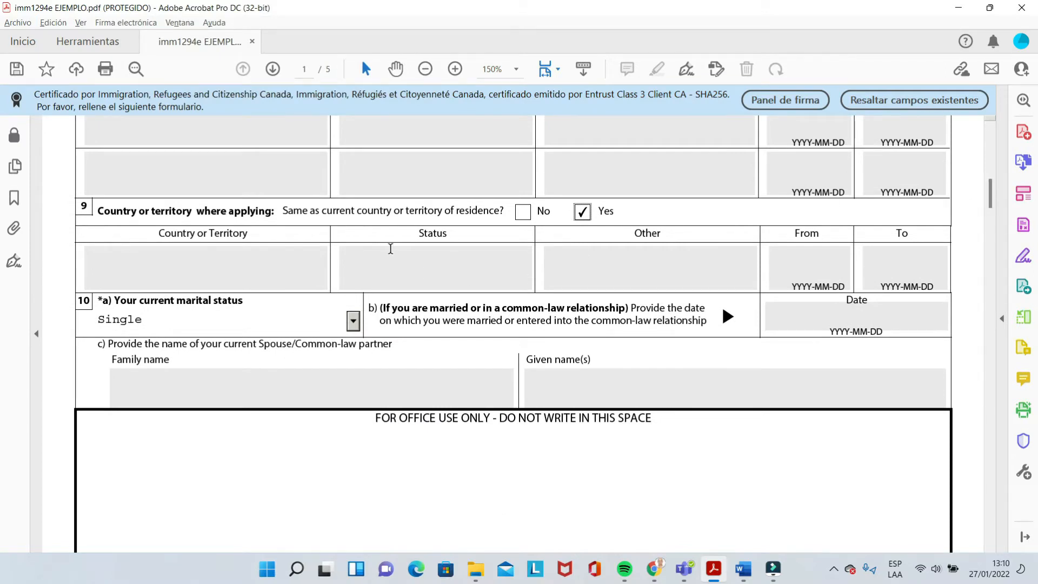
Keep marital status as Single and scroll down to the top of page 2
click(353, 322)
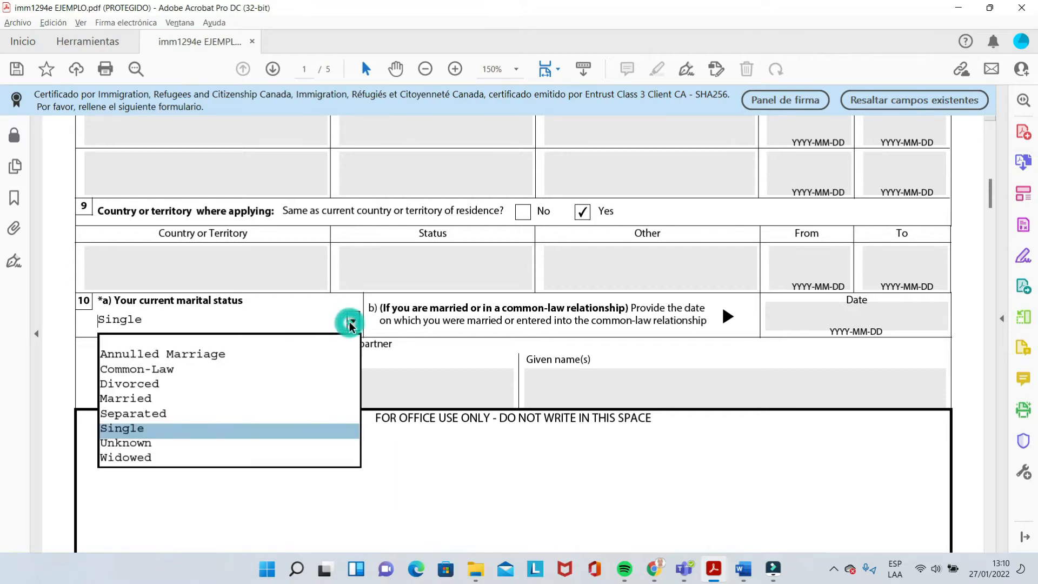
click(203, 428)
click(436, 327)
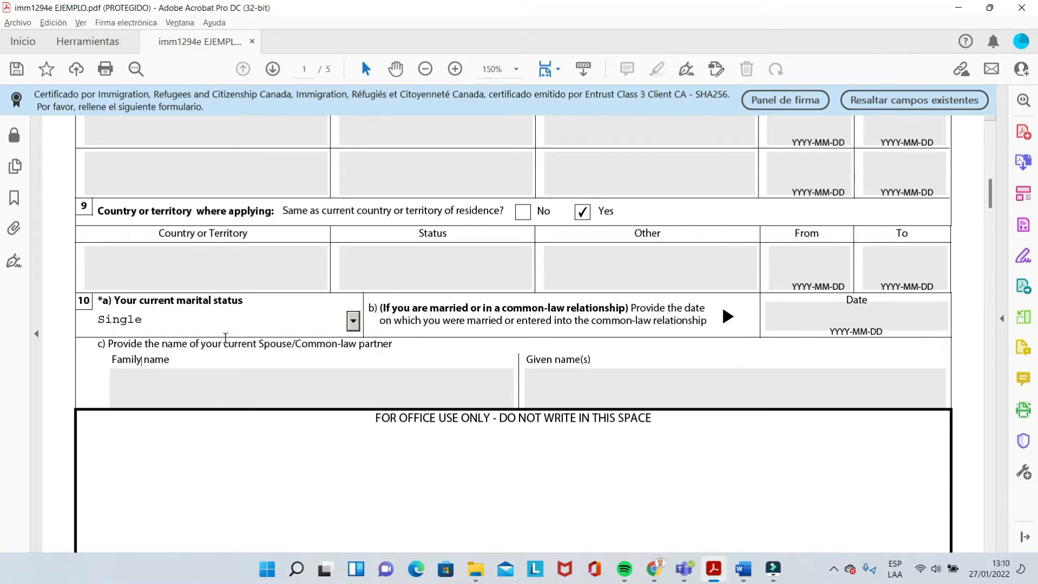
drag(988, 190, 991, 229)
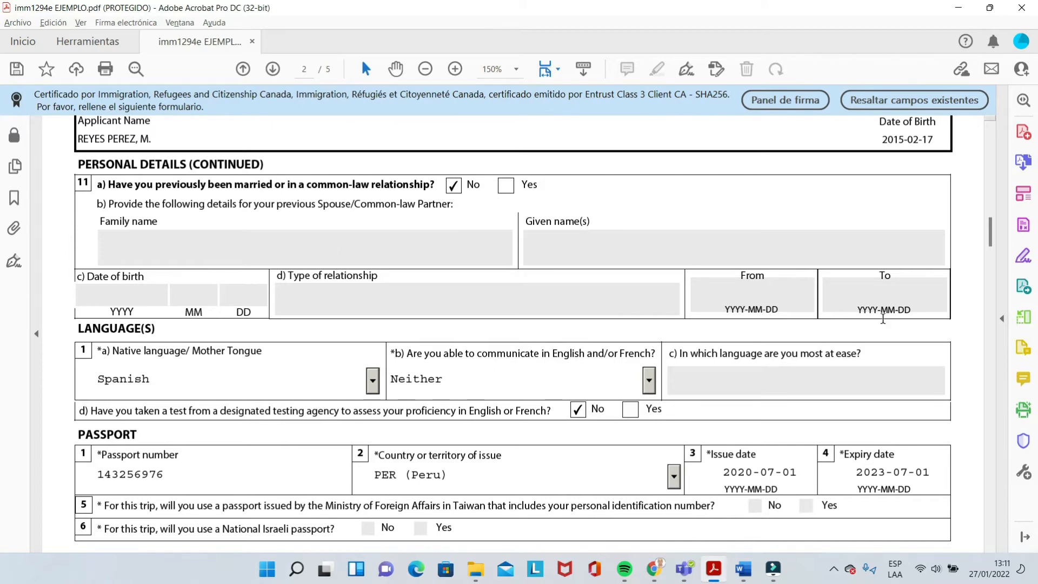
Scroll page 2 down to the languages, passport and National Identity Document sections
drag(988, 229, 990, 238)
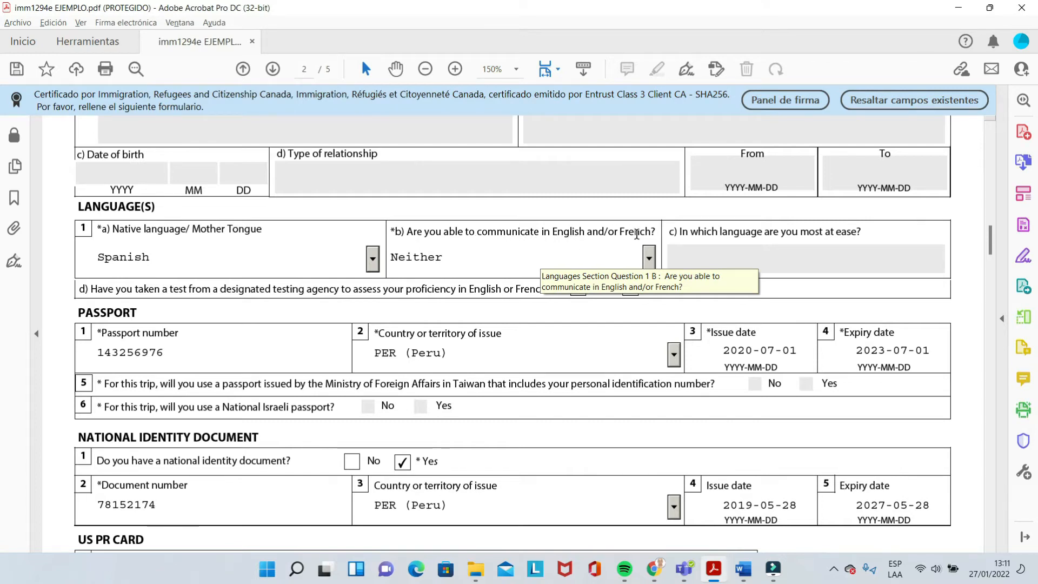
Set Languages question 1b on English or French ability to Both
click(647, 253)
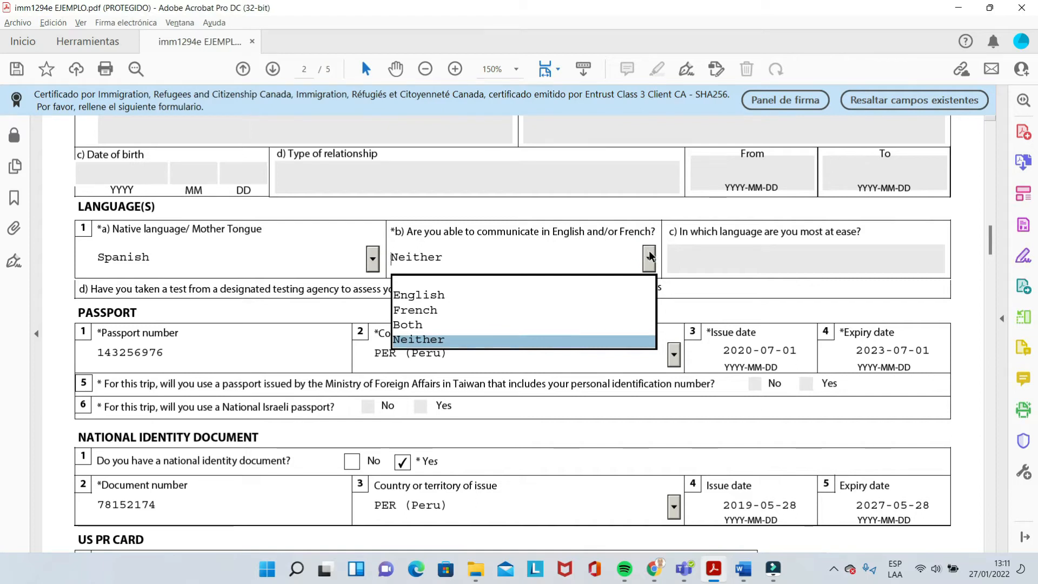
click(660, 253)
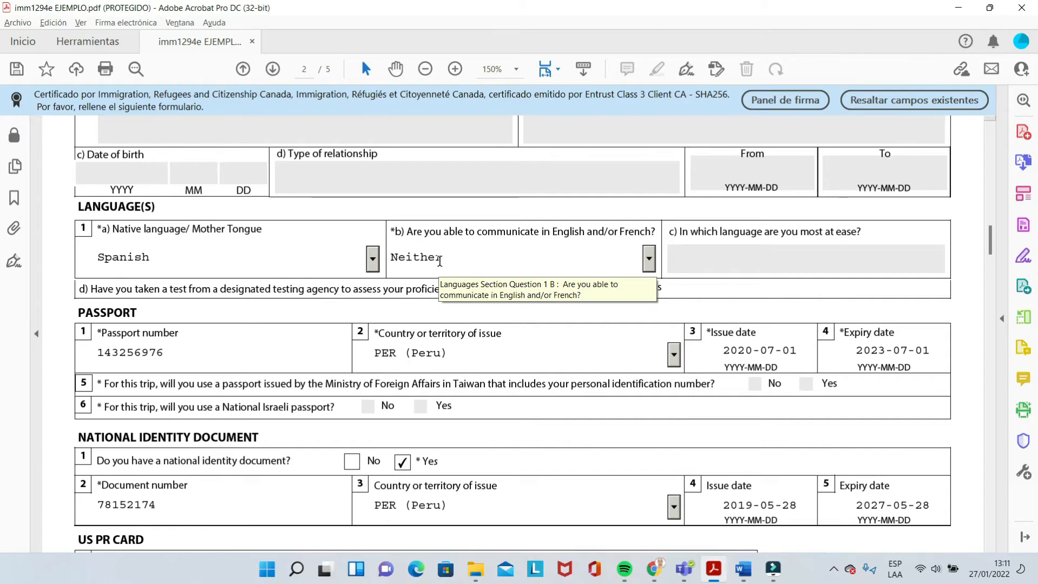
click(653, 261)
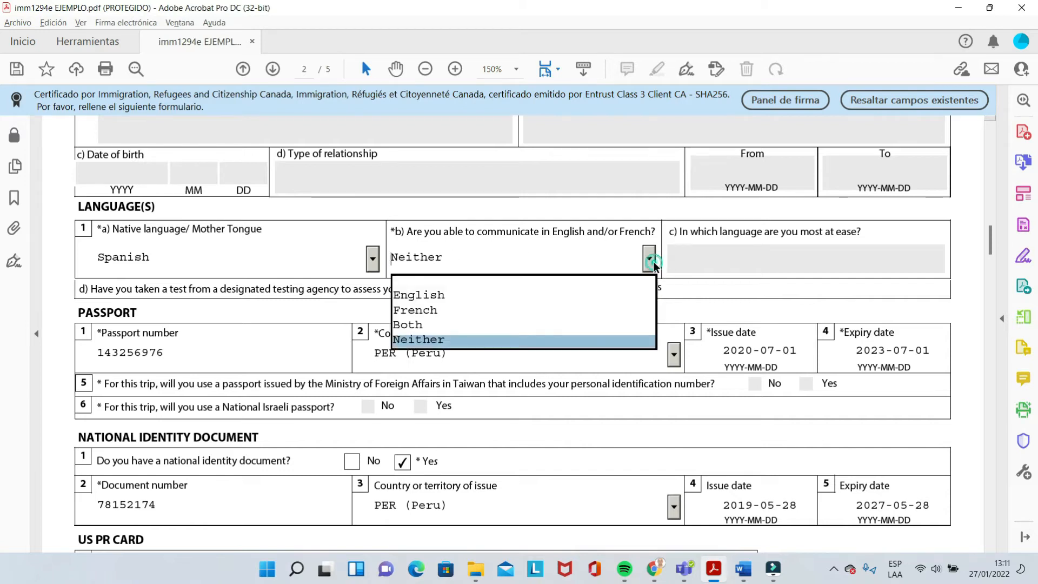
click(450, 341)
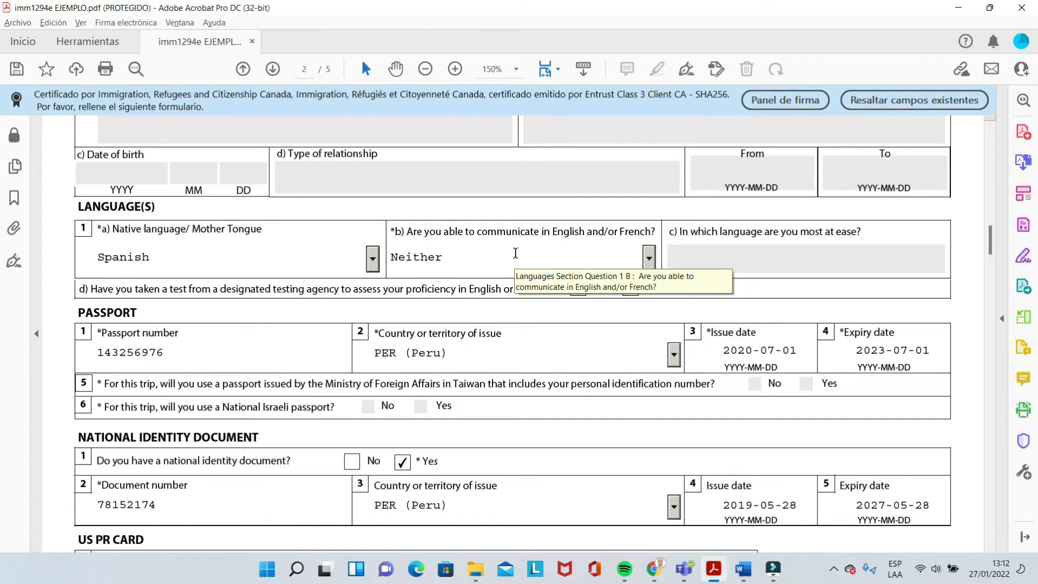
click(649, 260)
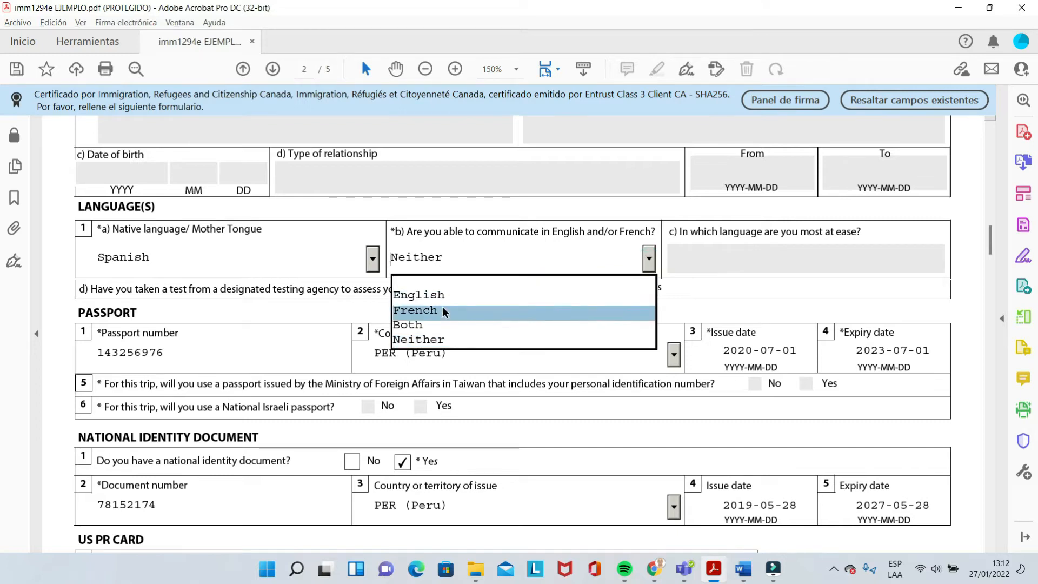
click(453, 293)
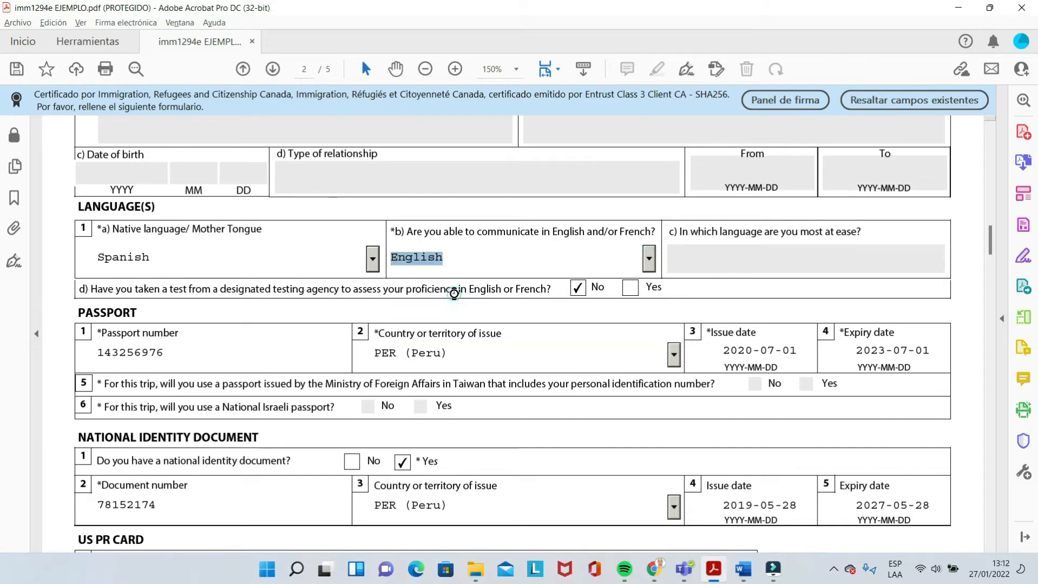
click(649, 261)
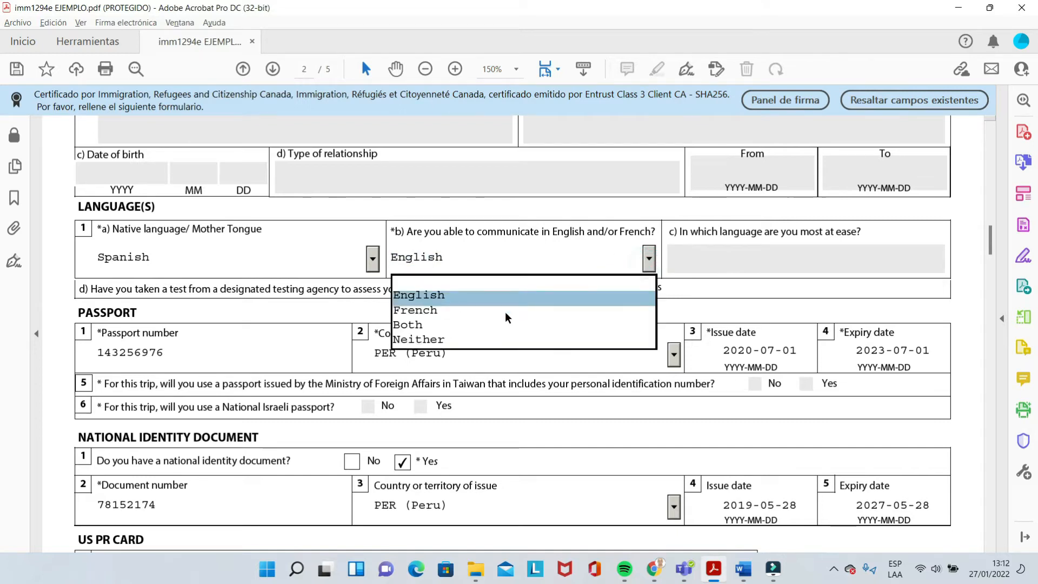
click(432, 325)
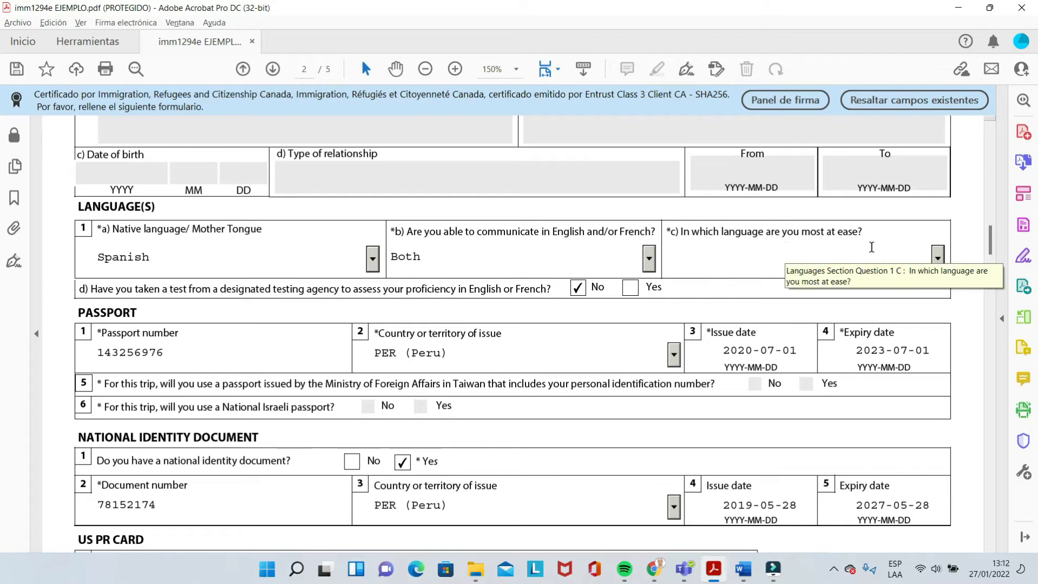
Leave the 1c most-at-ease language blank and set question 1b back to Neither
click(936, 256)
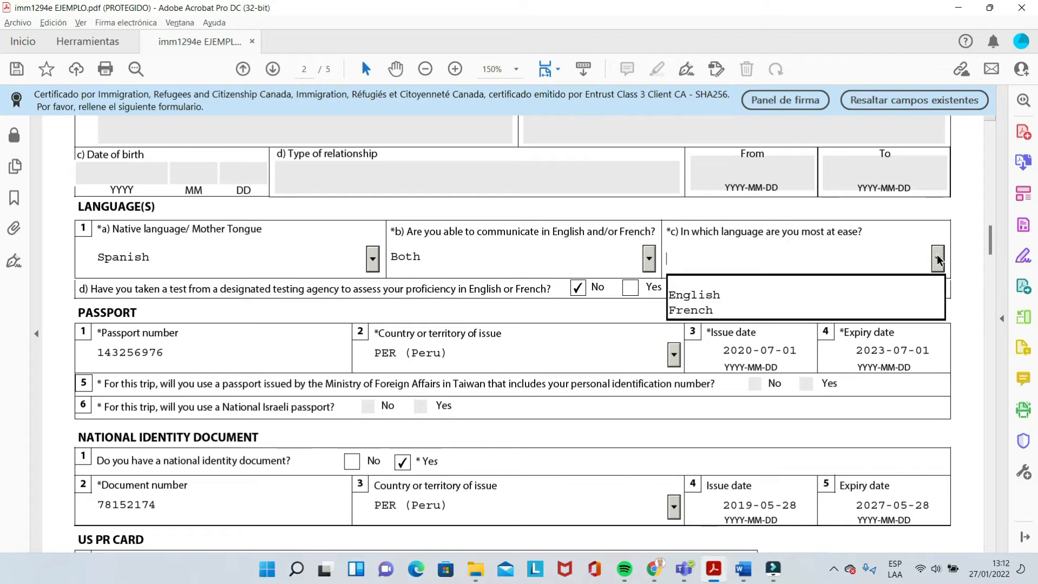
click(649, 256)
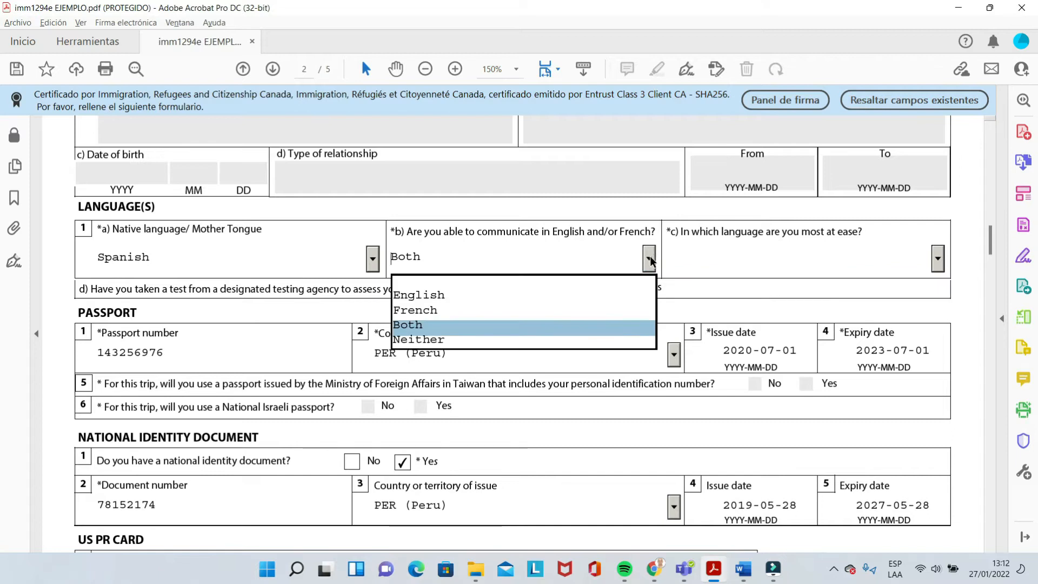
click(427, 336)
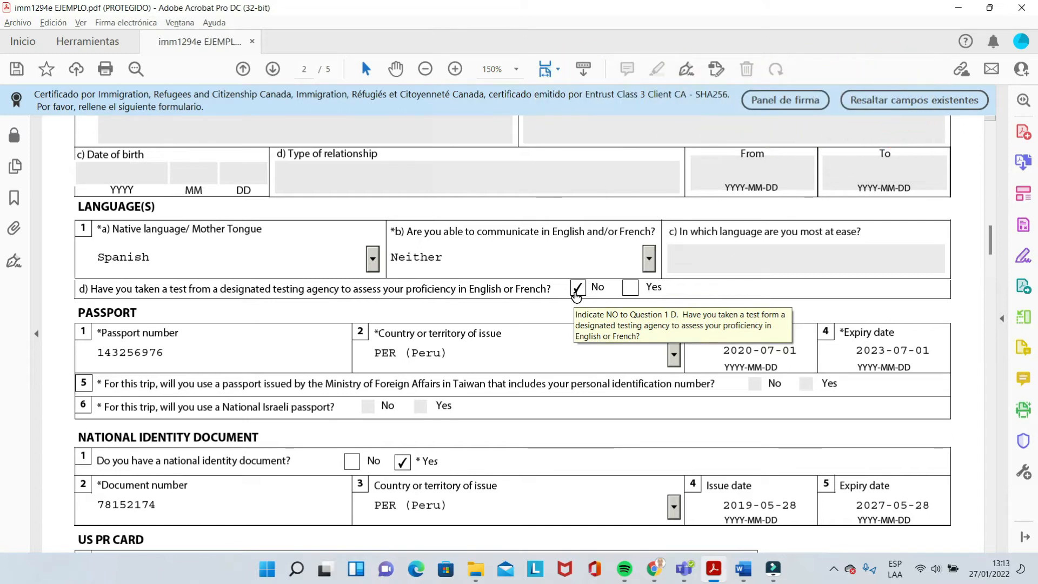
Answer No to the designated language test question d in the Languages section
click(630, 290)
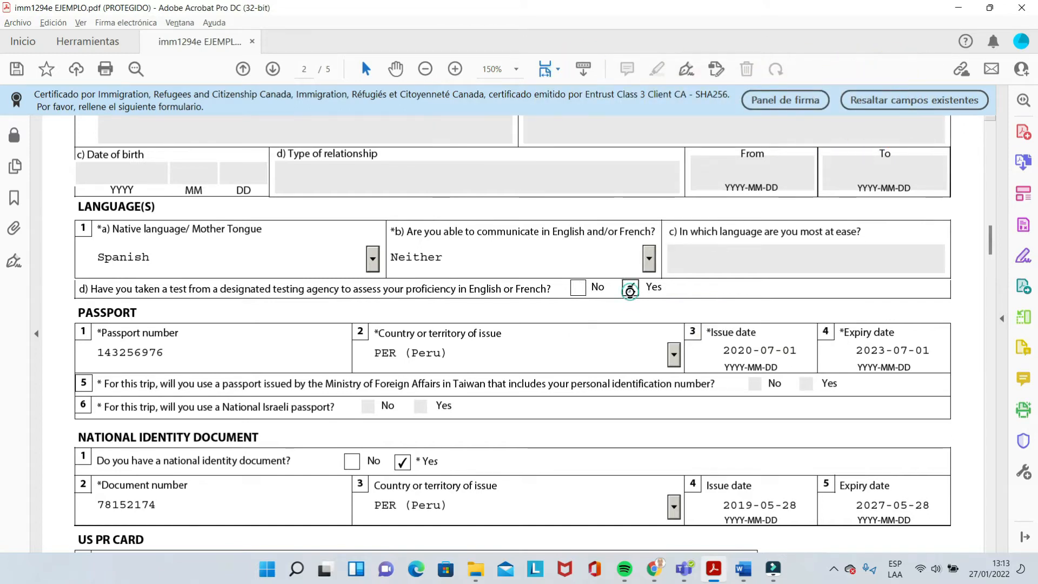
click(575, 295)
Scroll page 2 down until the US PR CARD section is visible
drag(988, 238, 988, 245)
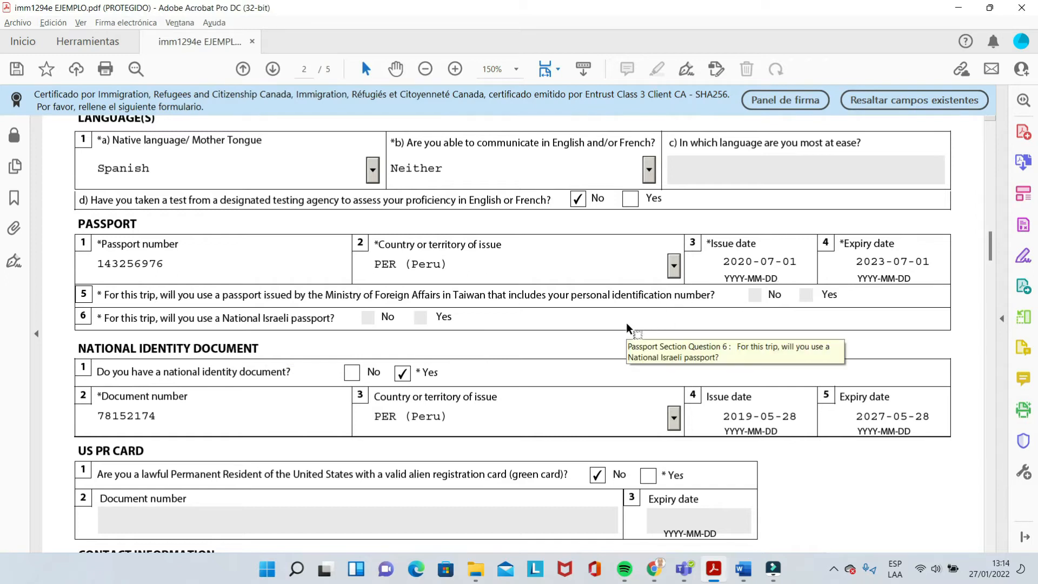
drag(989, 246, 990, 251)
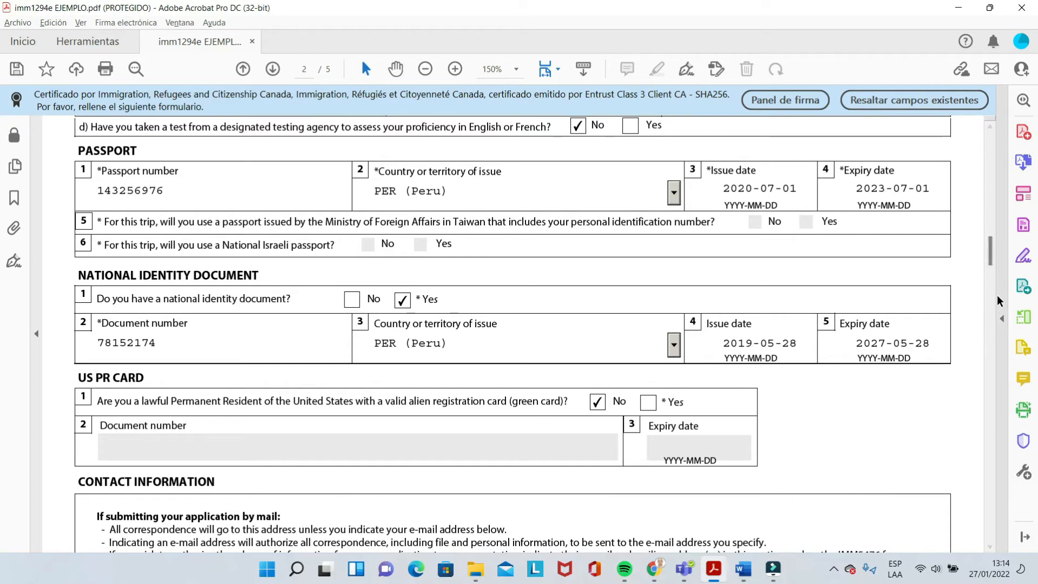
drag(992, 260, 991, 268)
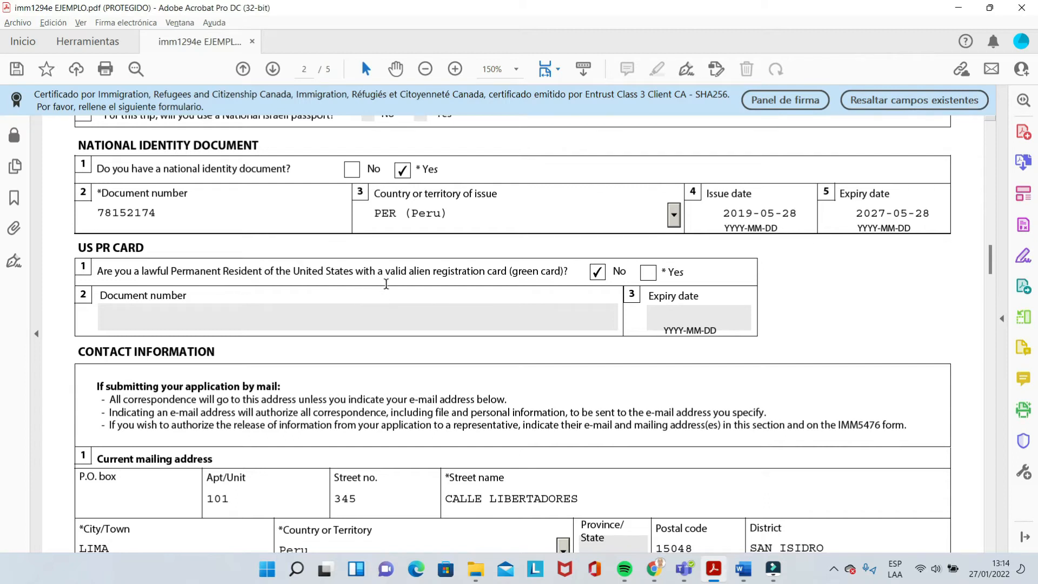
Keep the US green card question at No and scroll to Contact Information
click(648, 273)
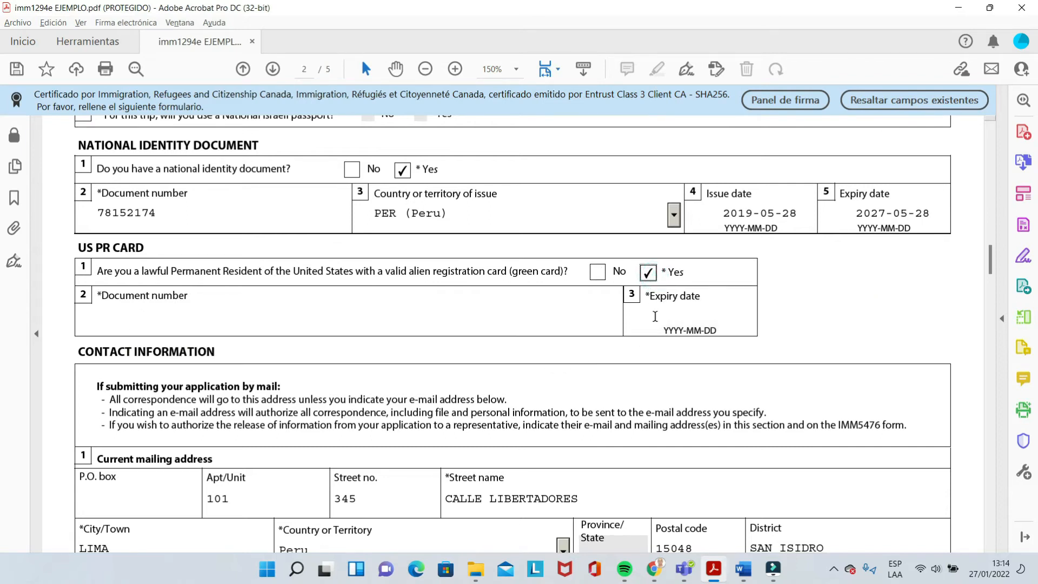
click(598, 274)
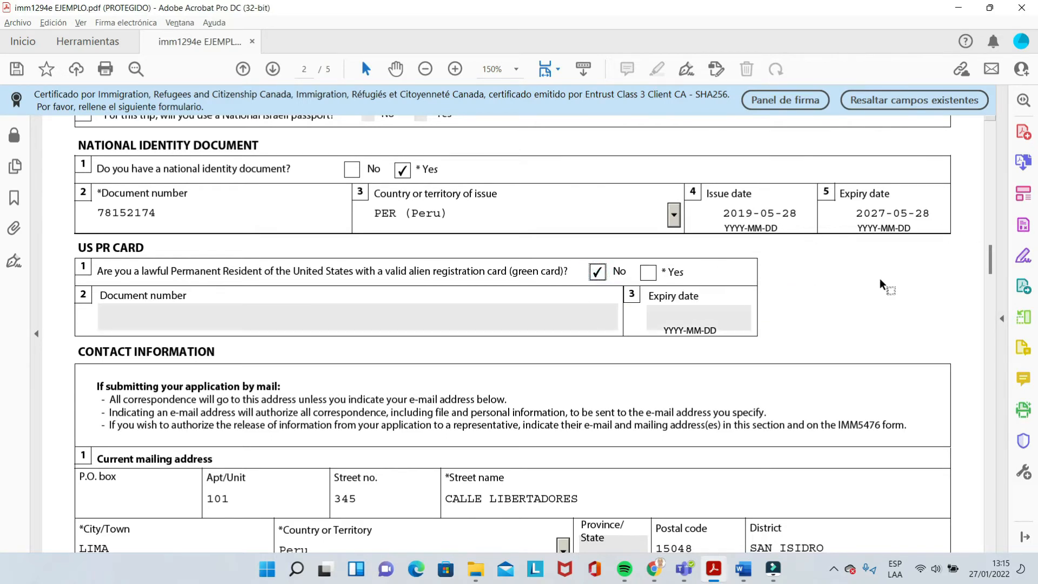
drag(991, 263, 991, 277)
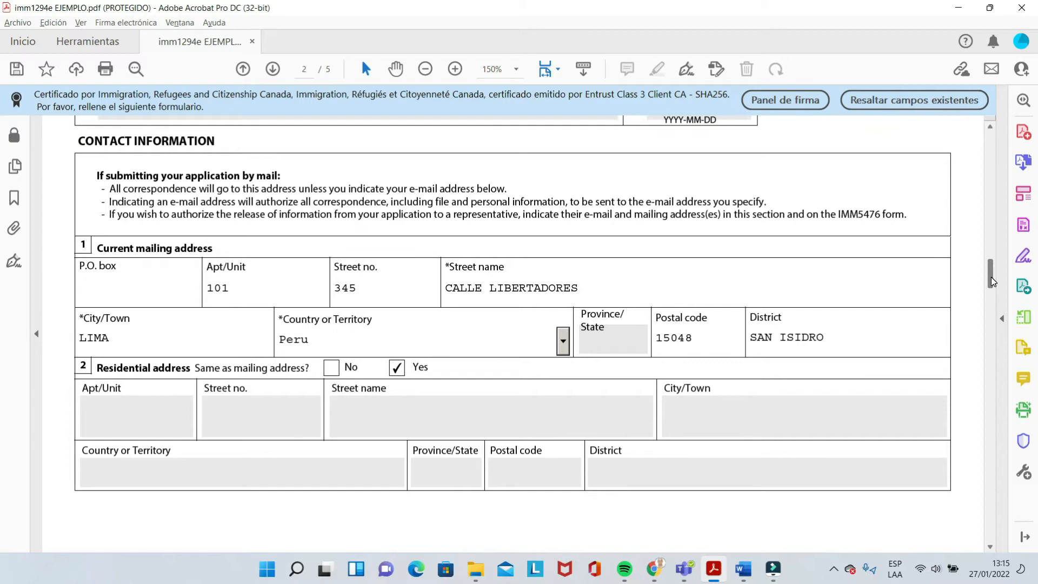
Keep residential address marked same as mailing address and scroll to page 3's telephone details
drag(991, 277, 990, 277)
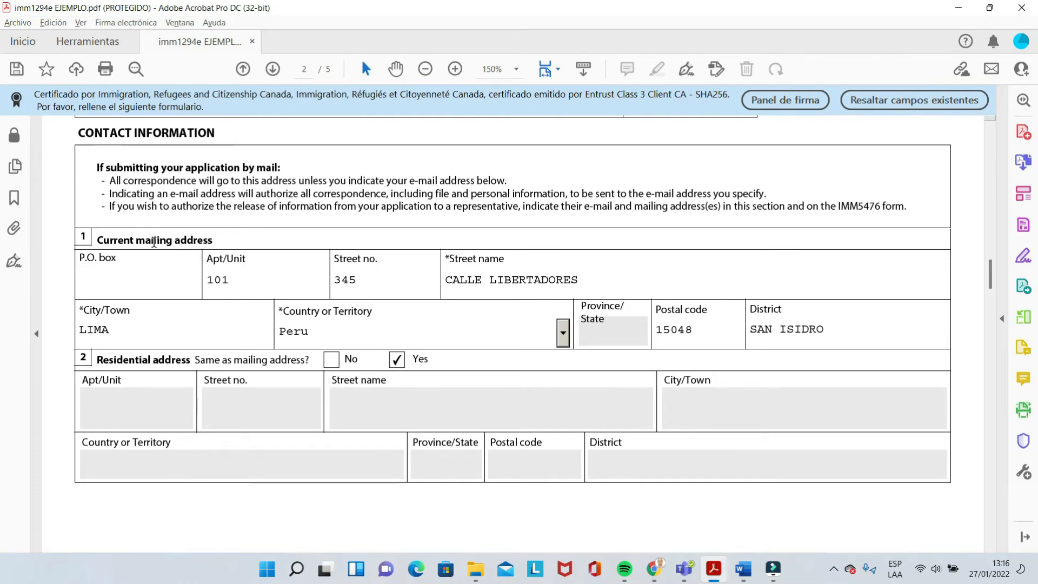
click(331, 360)
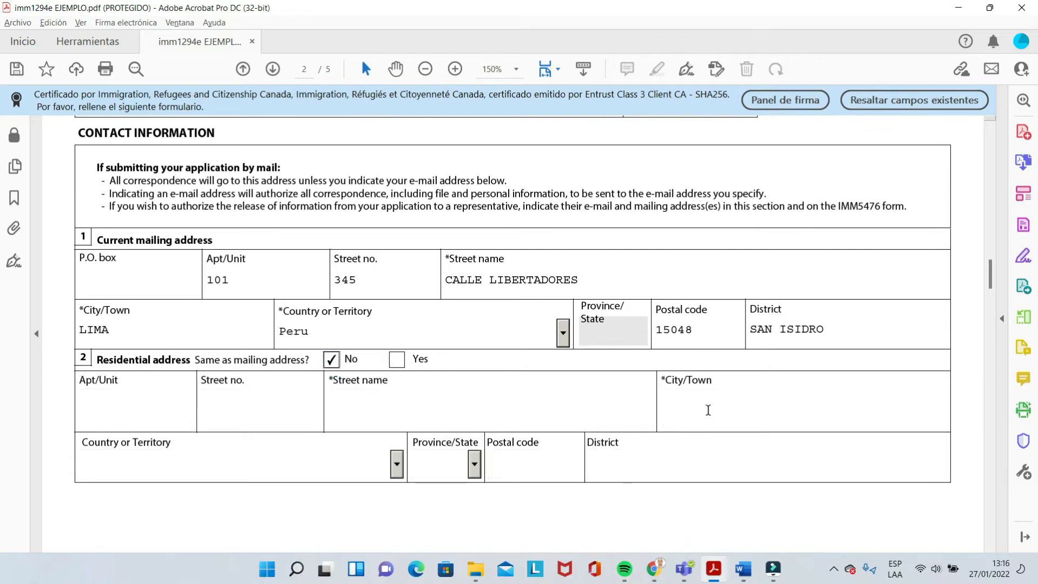
click(398, 361)
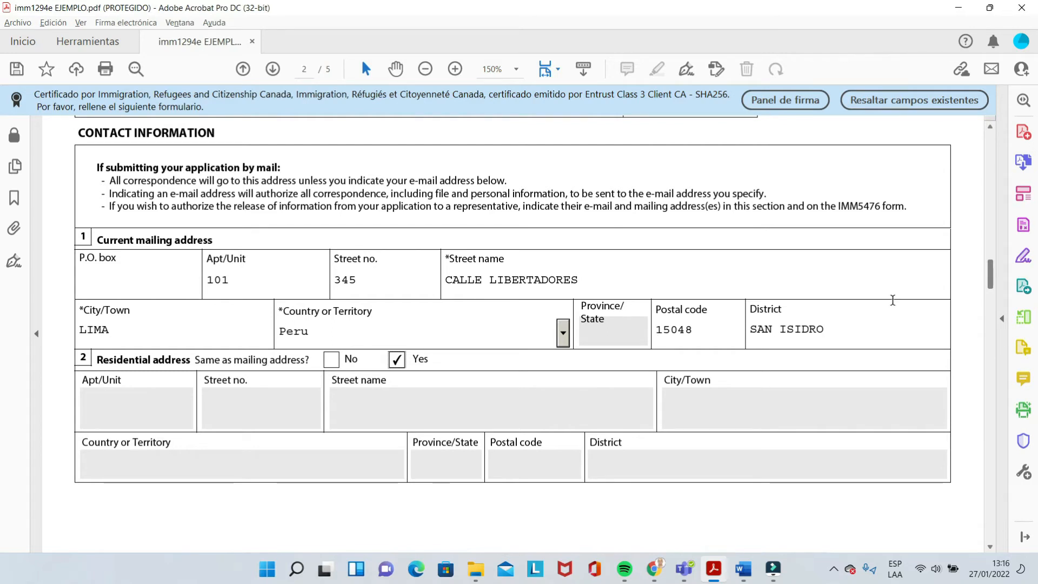
drag(991, 281, 989, 313)
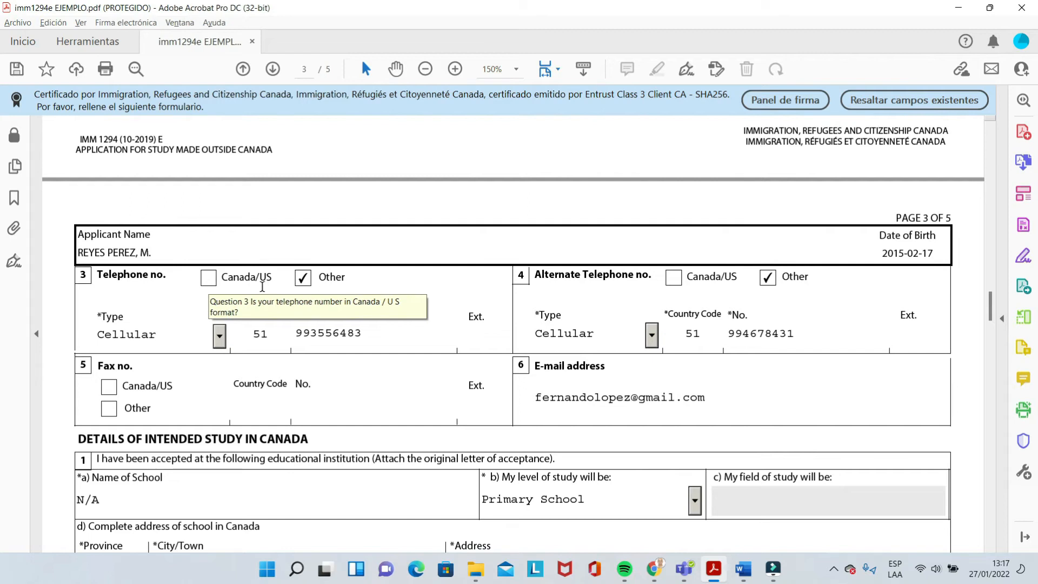
Set the main telephone to Other format with country code 51, the applicant's number, and type Cellular
click(208, 278)
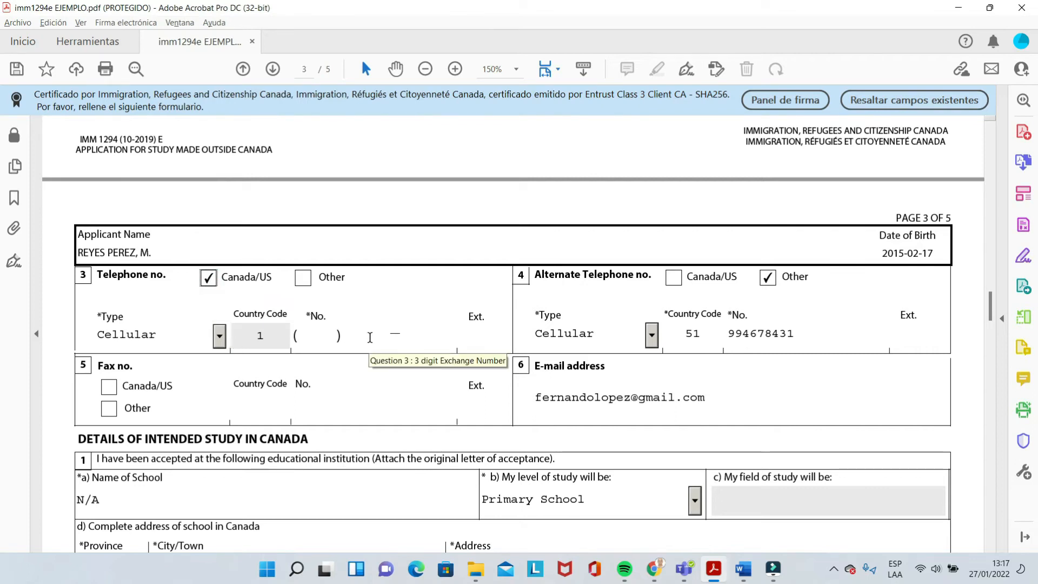
click(304, 283)
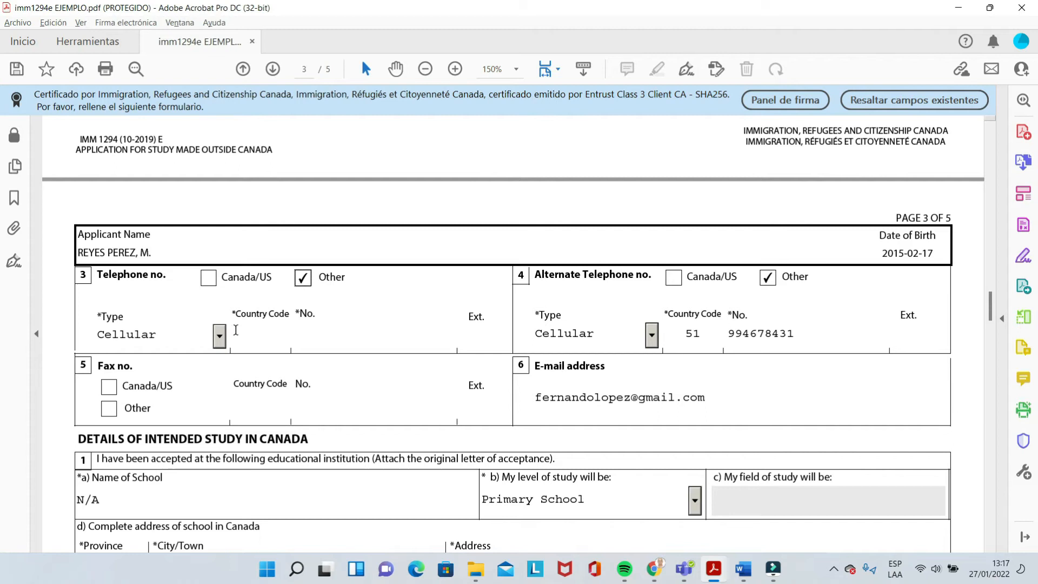
click(257, 331)
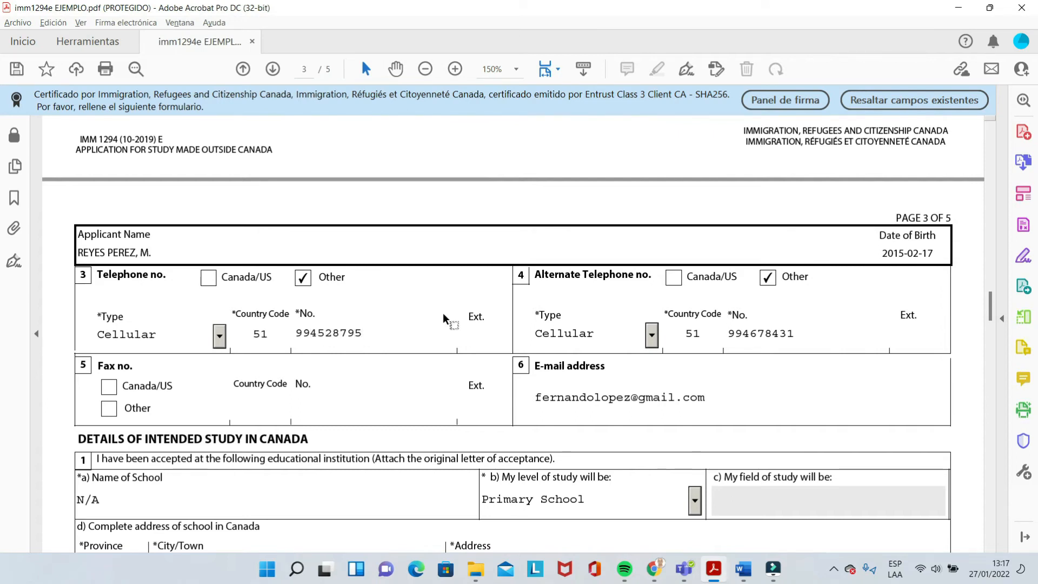
click(220, 338)
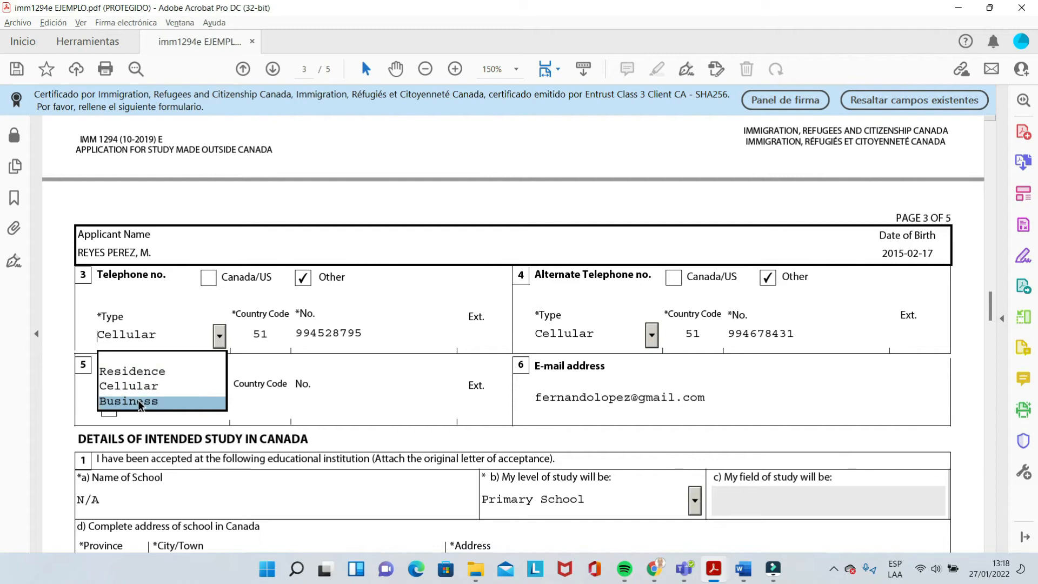
click(390, 324)
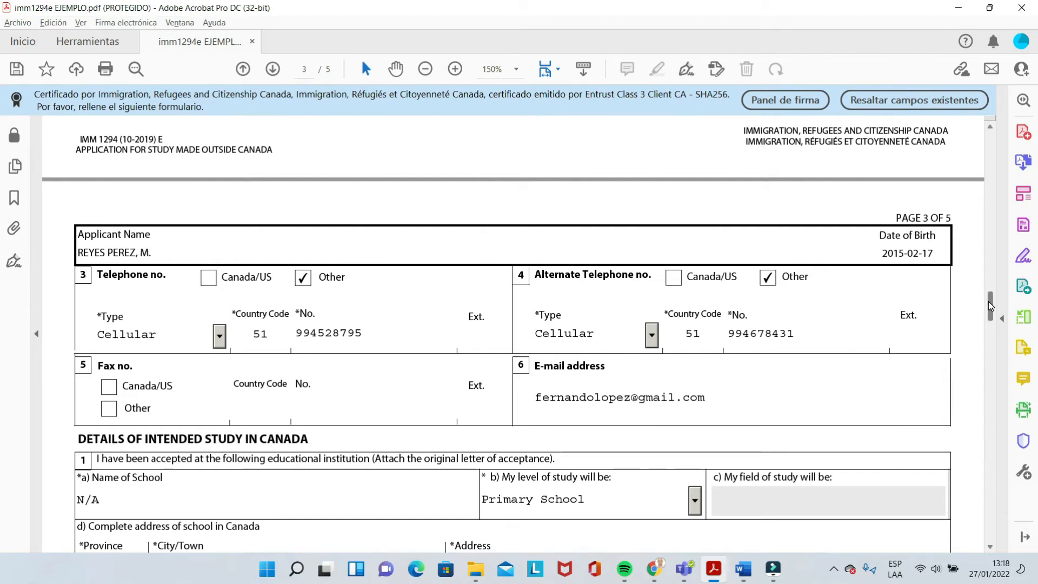
Choose Primary School for 'My level of study will be' in the intended-study section
drag(988, 301, 988, 312)
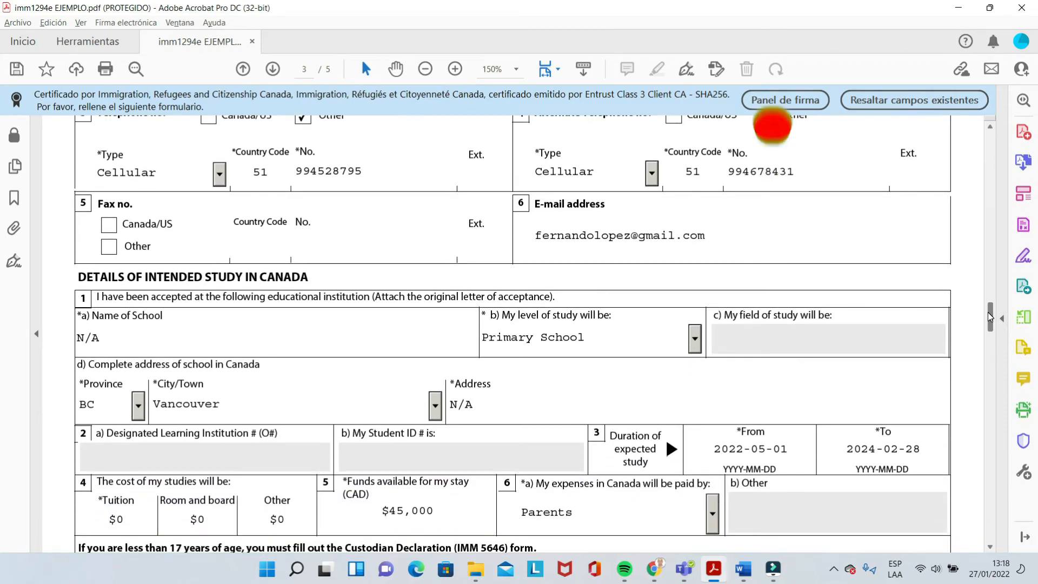
drag(988, 313, 988, 321)
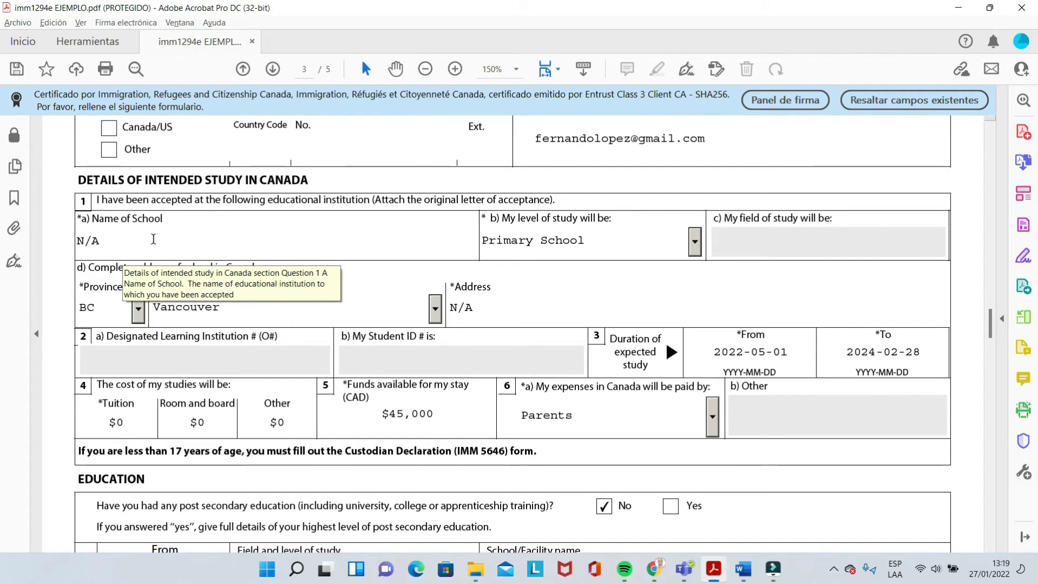
click(695, 247)
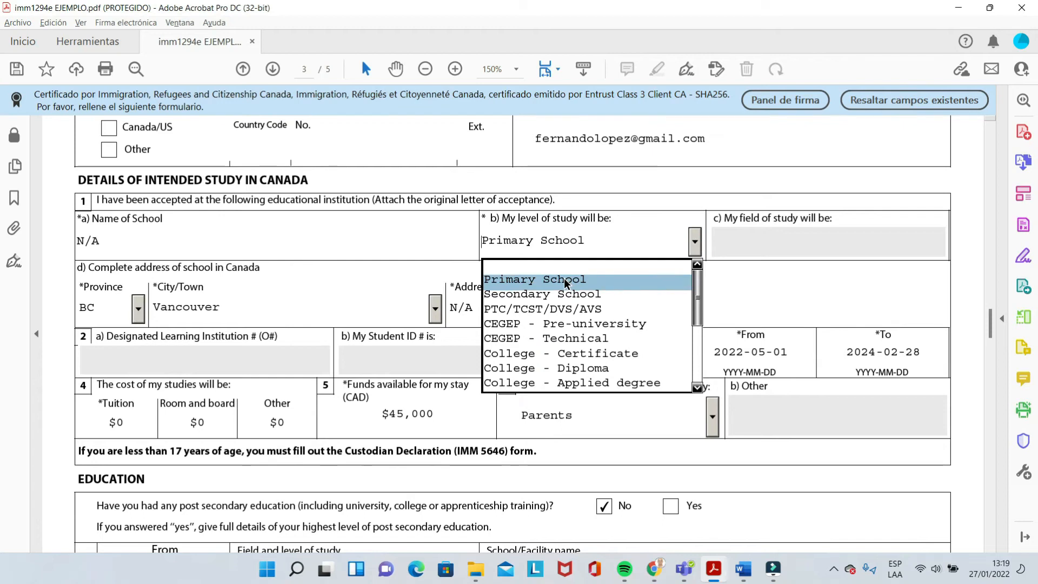
click(536, 278)
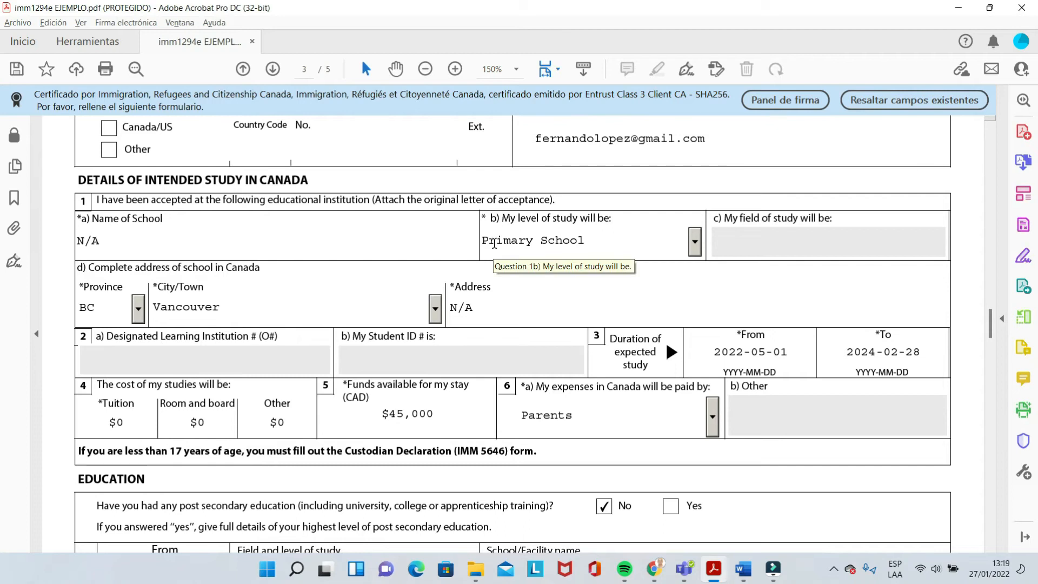
Set the school's province to BC and its city to Vancouver
click(138, 312)
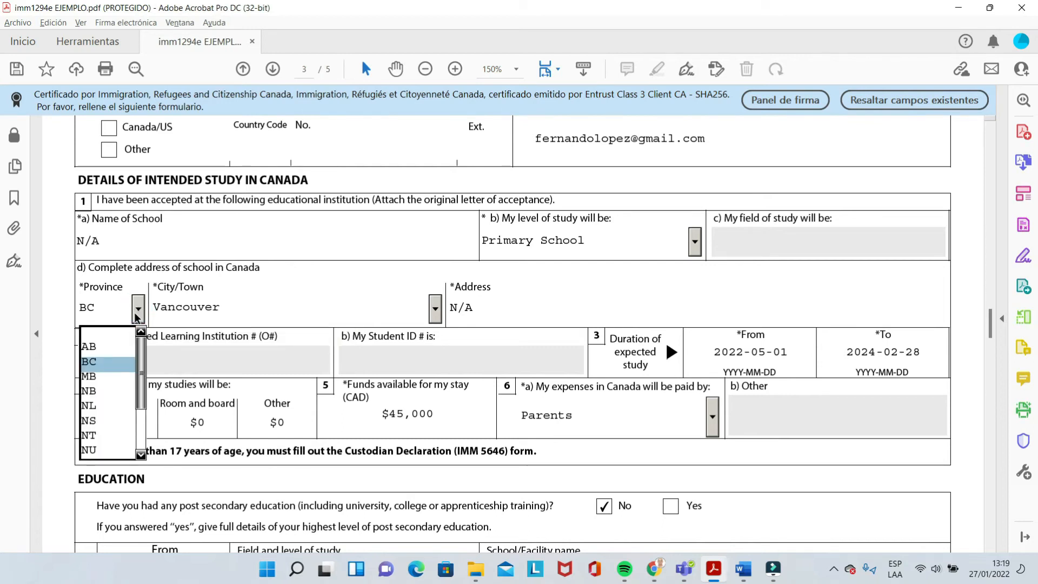
click(102, 365)
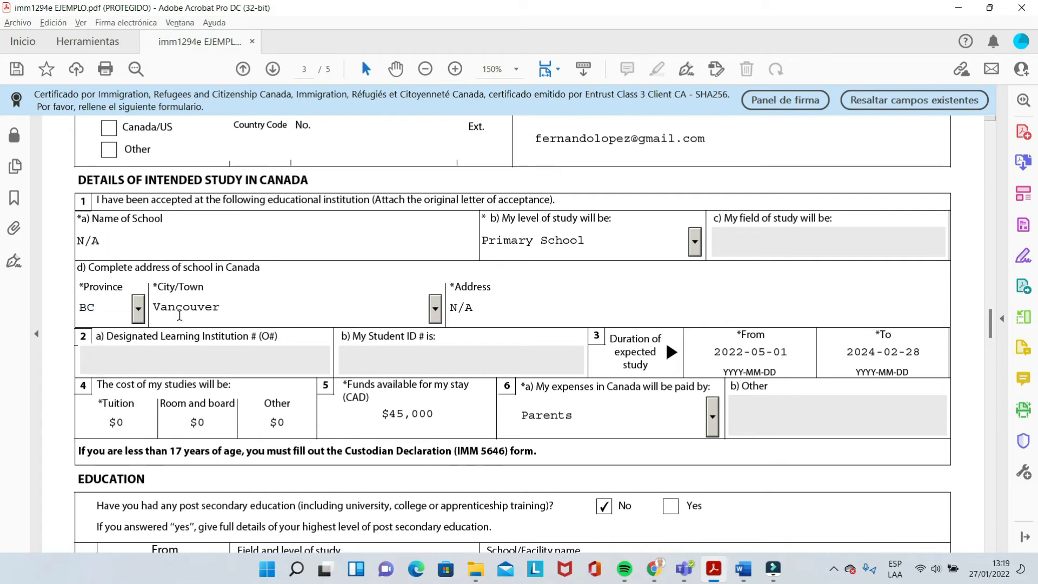
click(436, 315)
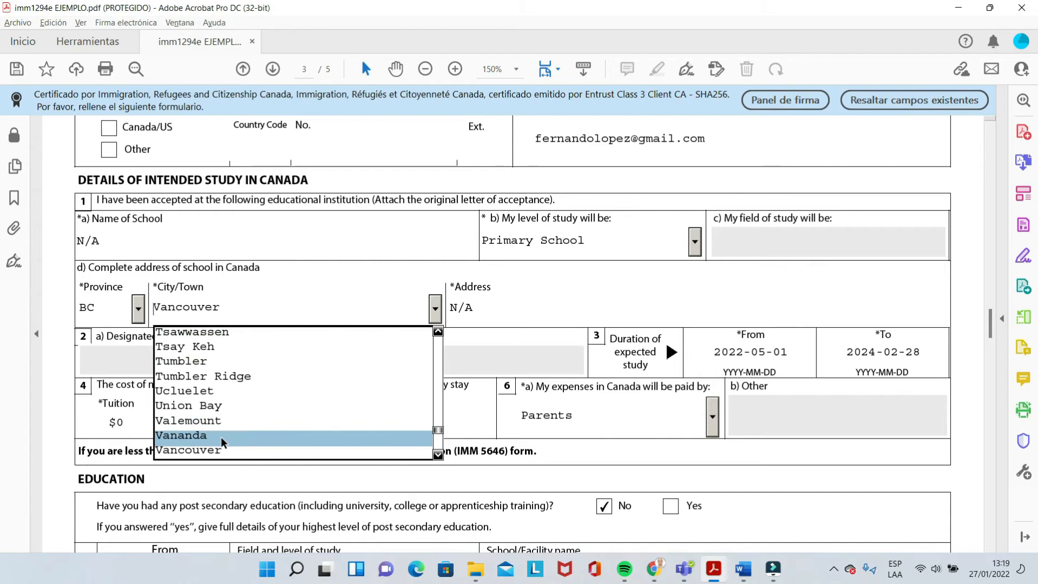
click(221, 451)
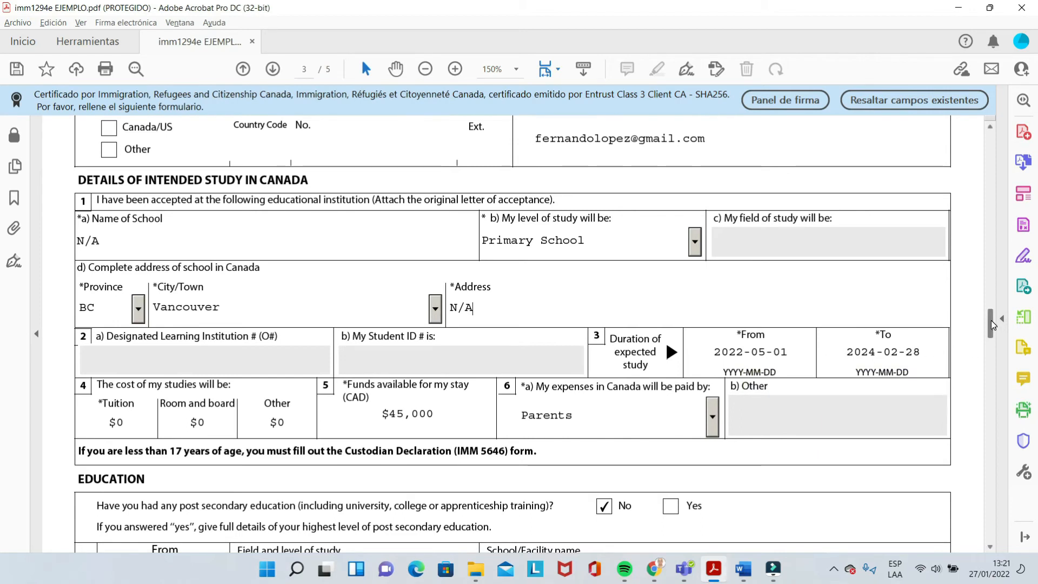
scroll(991, 327, down, 3)
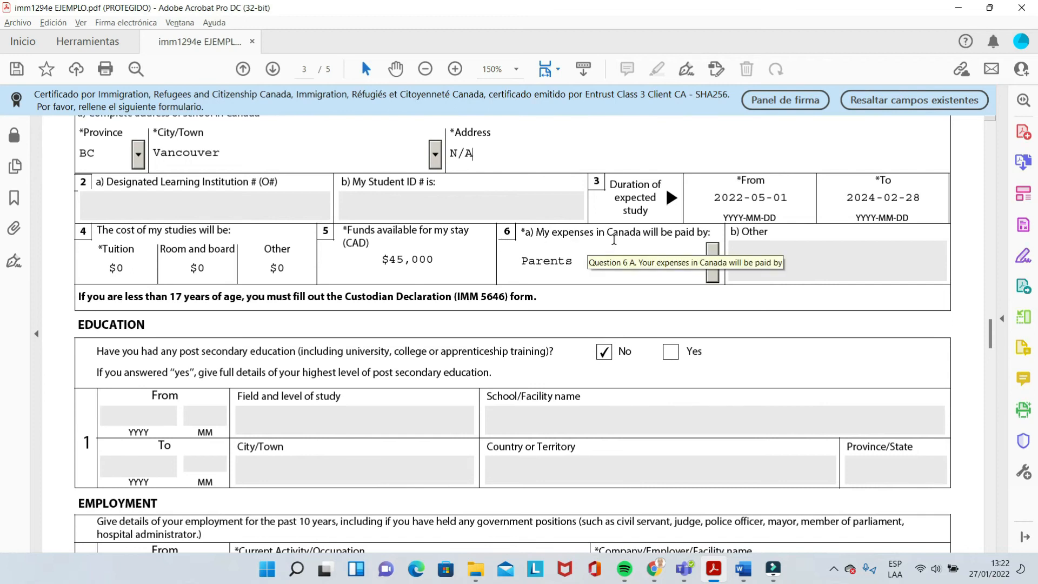
click(713, 262)
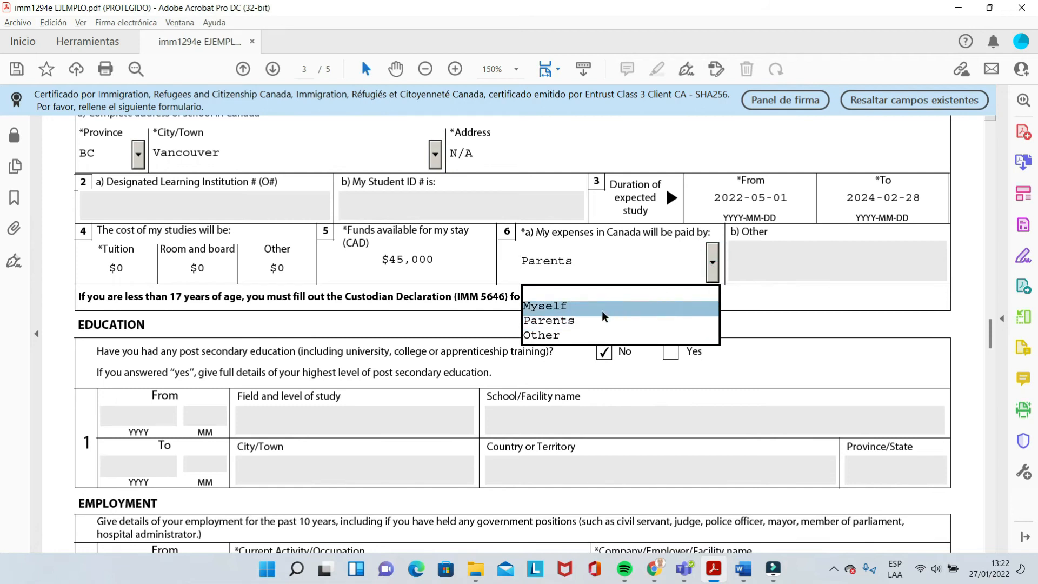
click(582, 322)
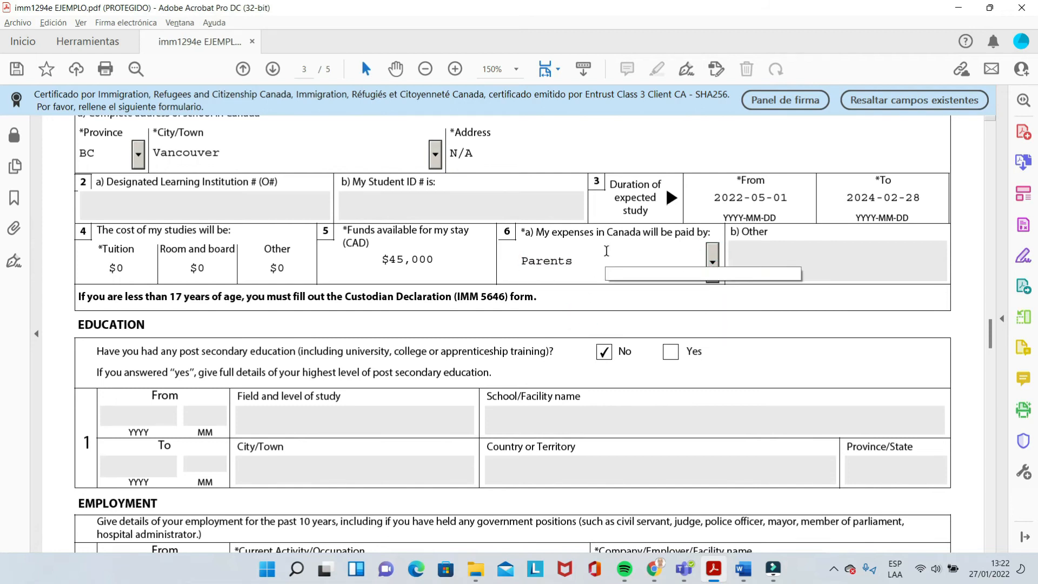
click(606, 251)
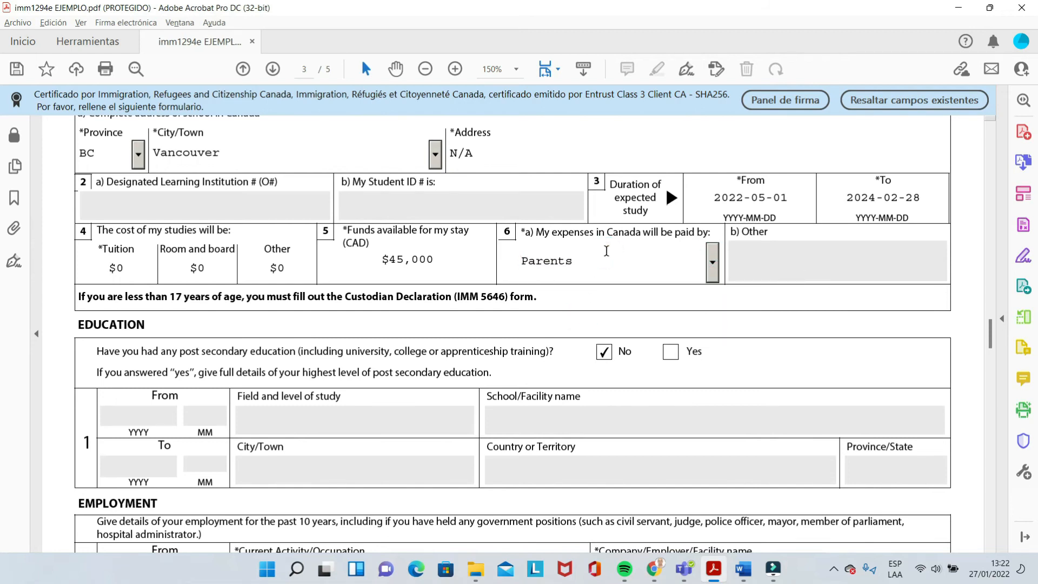
click(713, 264)
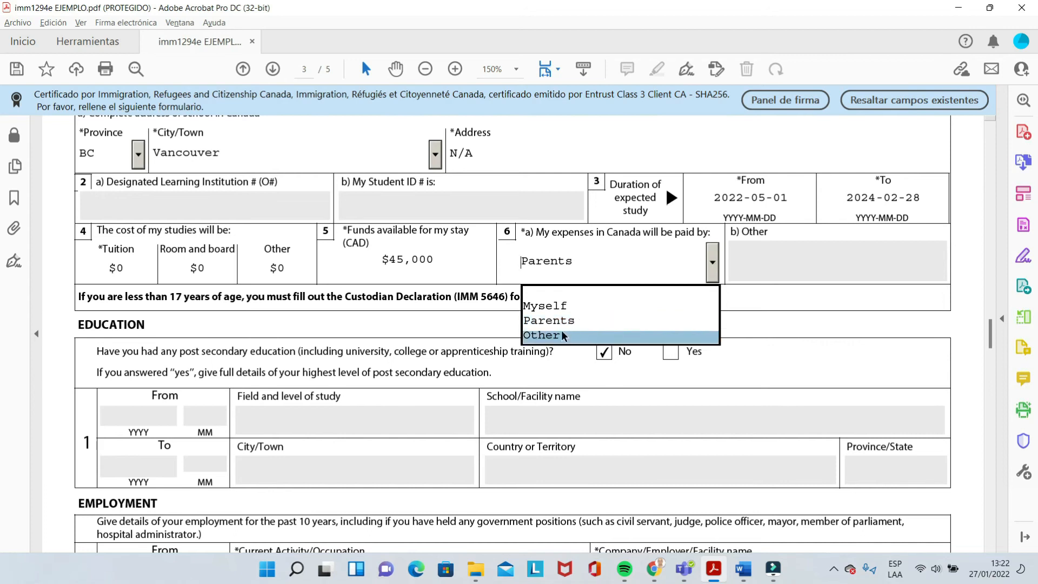
click(545, 323)
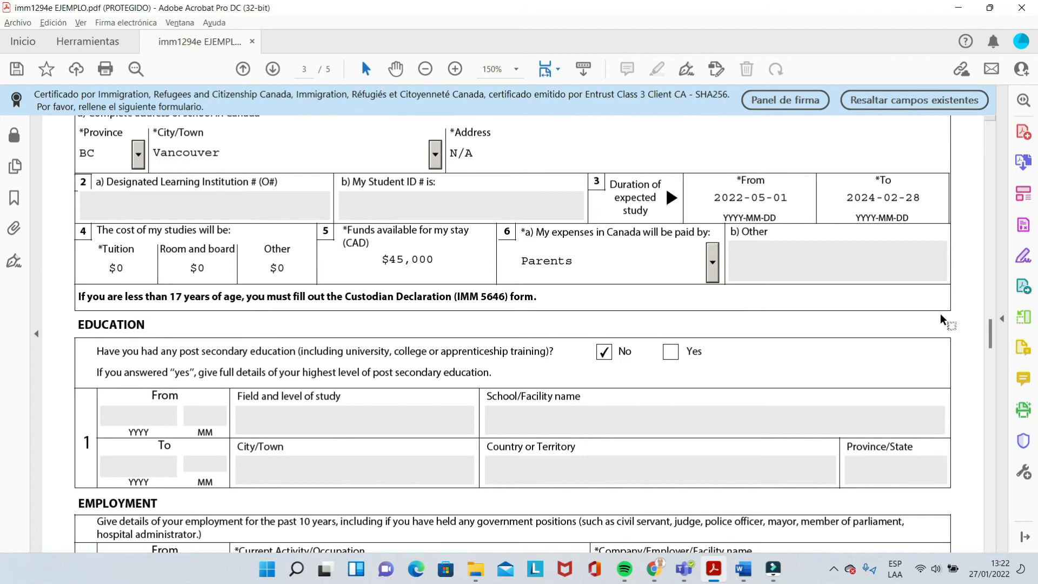
drag(991, 326, 991, 337)
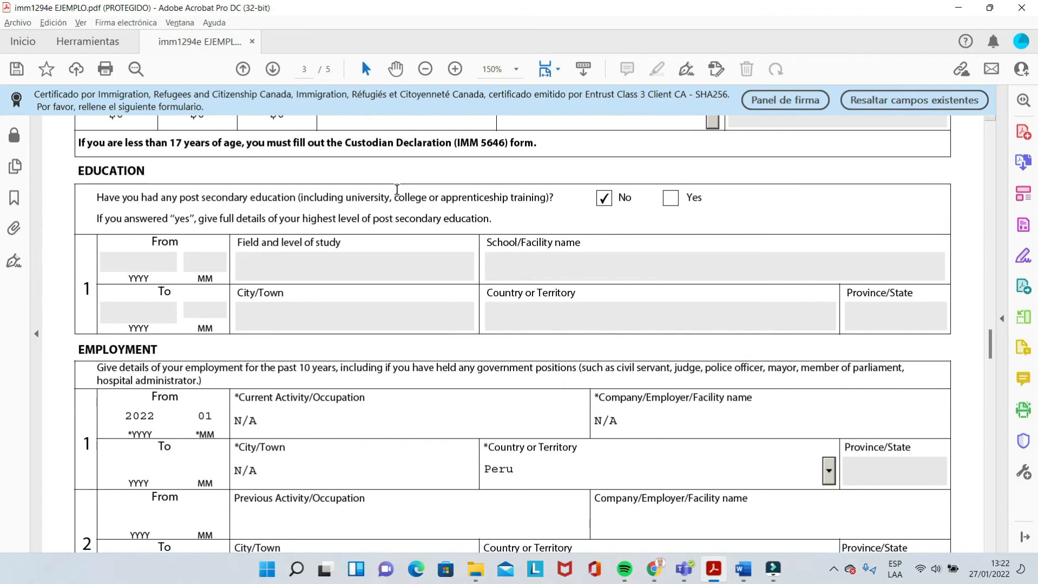
click(605, 200)
drag(990, 347, 989, 354)
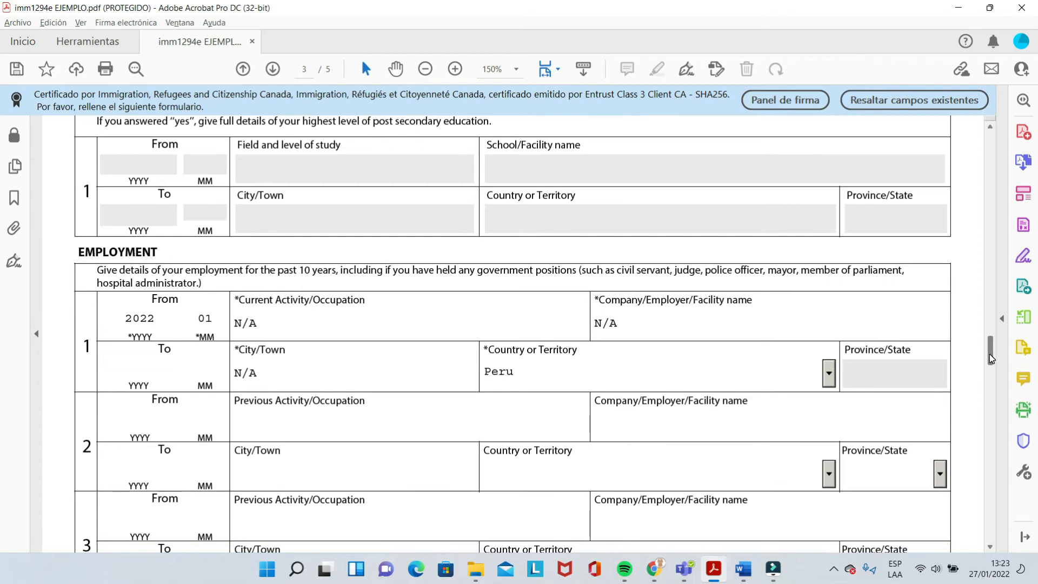
drag(989, 357, 992, 361)
scroll(990, 358, down, 1)
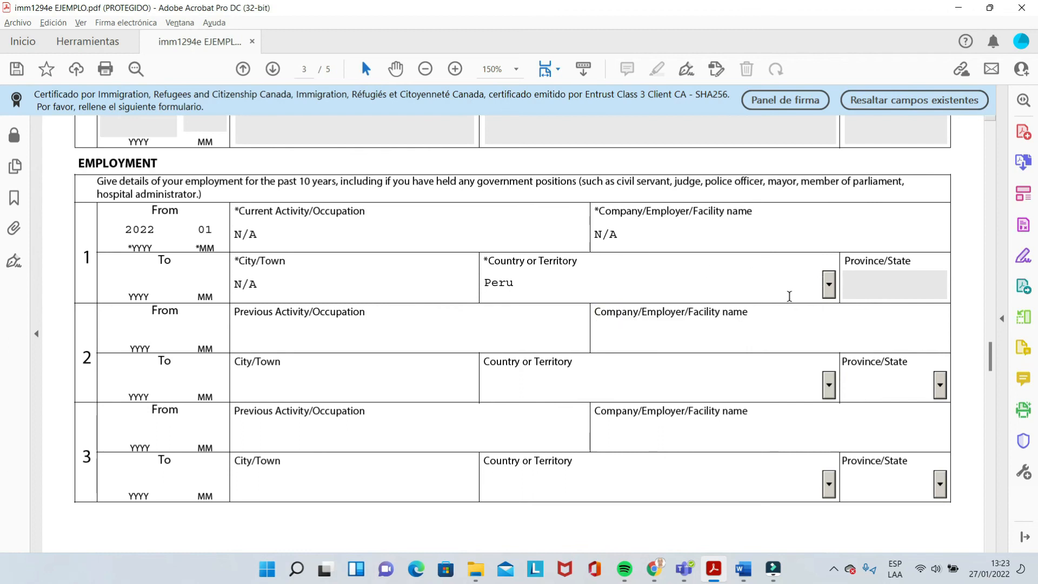
click(828, 291)
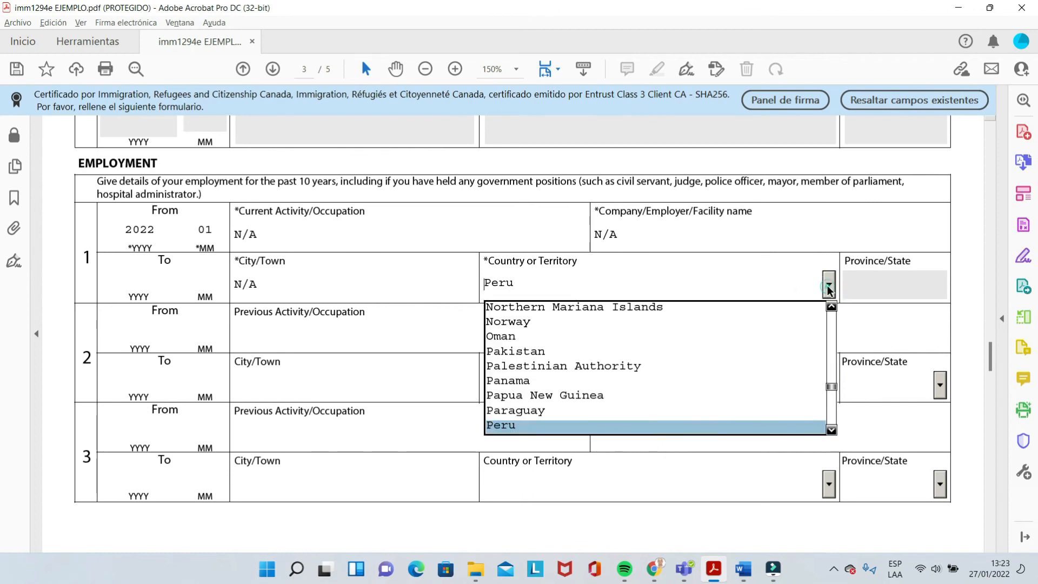
click(522, 425)
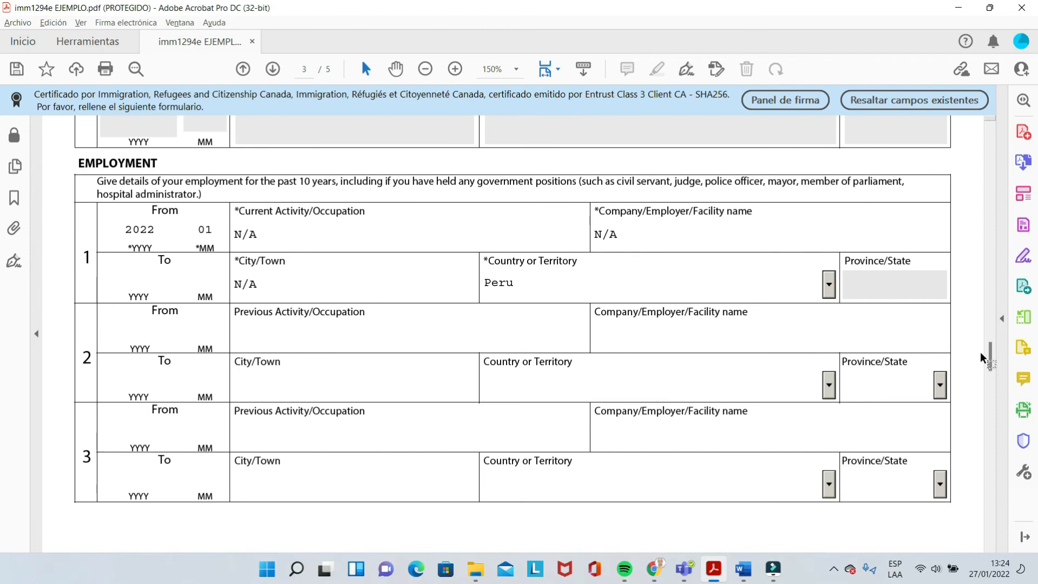
Leave page 4's tuberculosis question 1a answered No, then scroll to the page 5 signature section
scroll(989, 356, down, 2)
scroll(989, 362, down, 3)
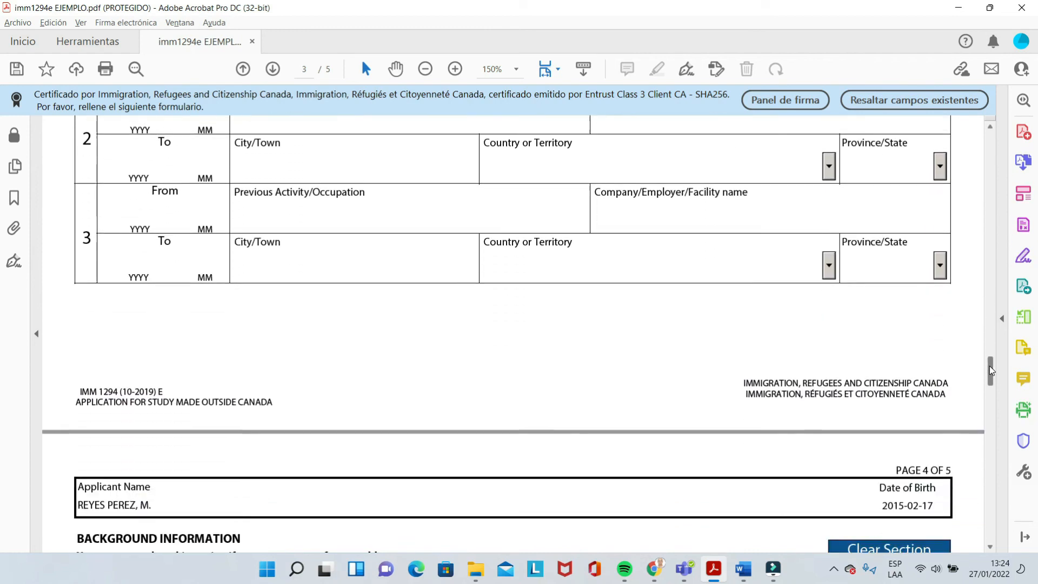
drag(989, 365, 990, 378)
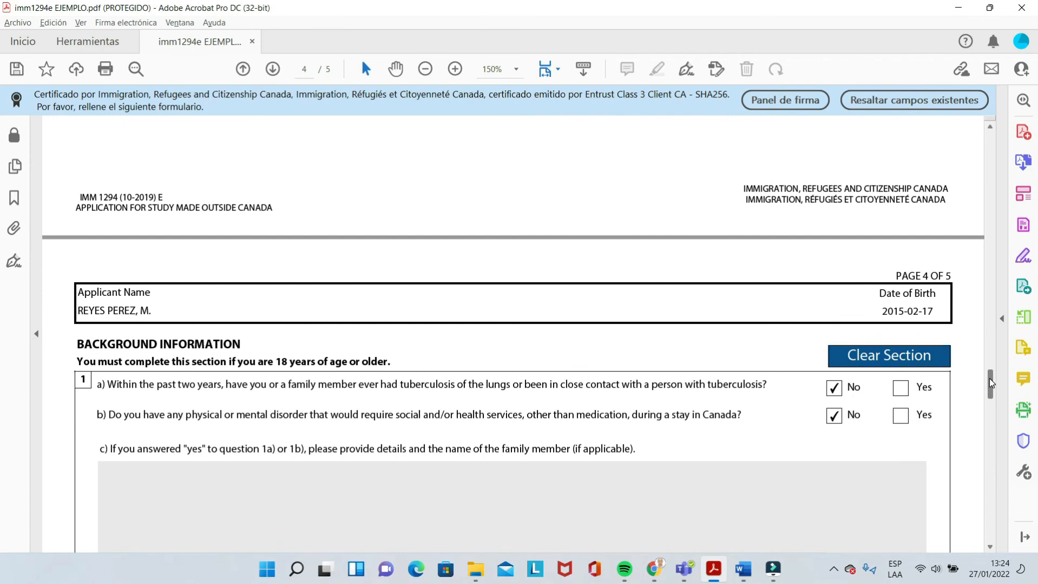
drag(989, 377, 988, 382)
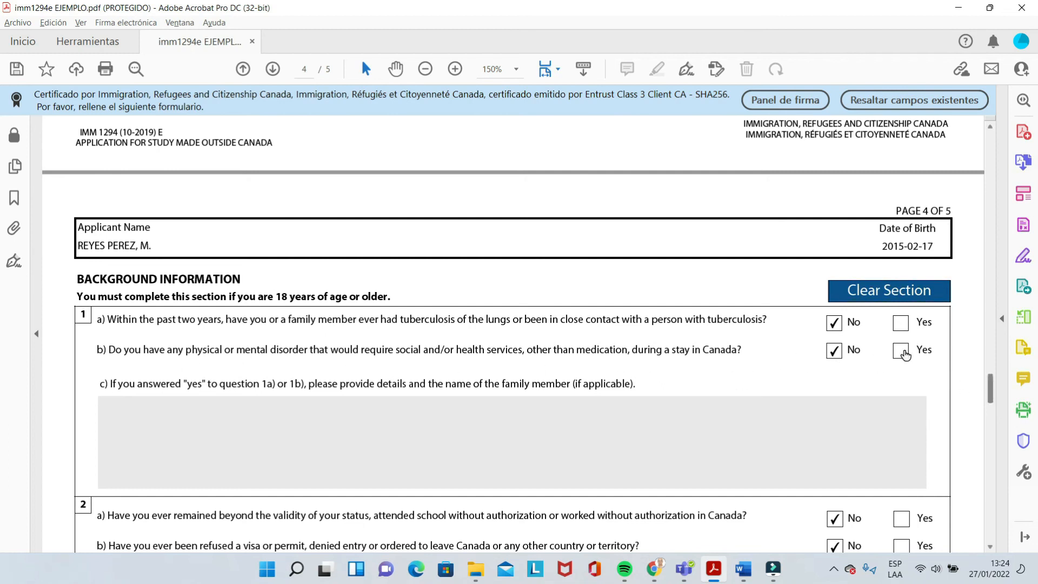
mouse_move(992, 391)
mouse_down()
mouse_move(995, 427)
mouse_move(998, 393)
mouse_up()
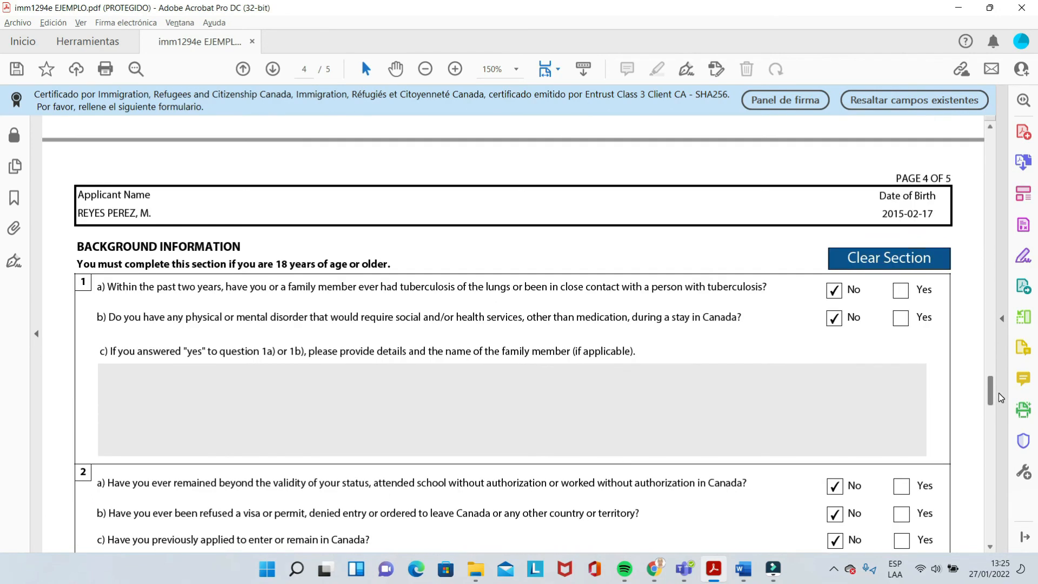
click(901, 290)
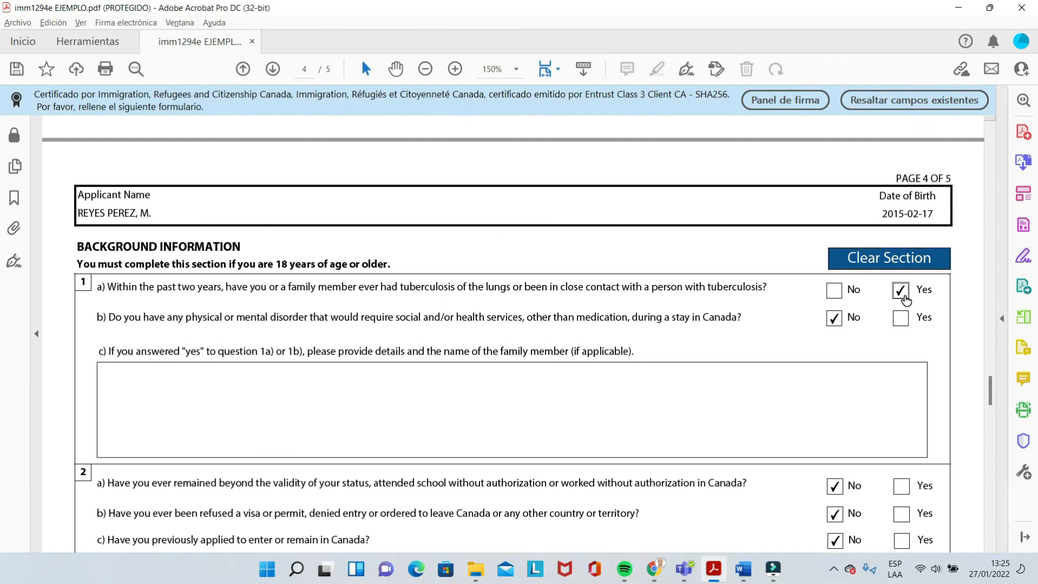
click(550, 391)
click(833, 292)
drag(989, 389, 991, 481)
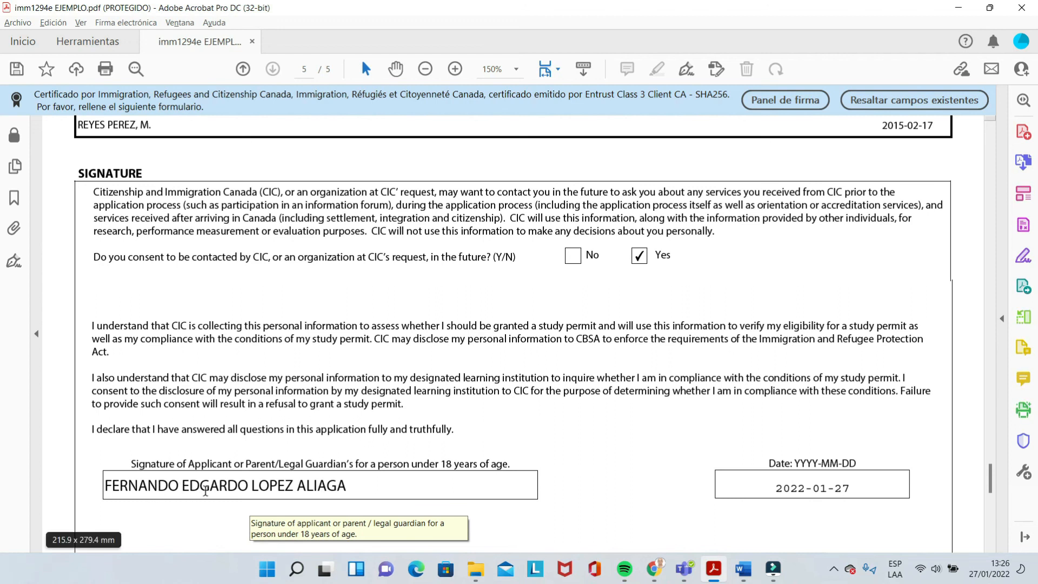
Select the signature's Date (YYYY-MM-DD) field to enter 2022-01-27
click(850, 486)
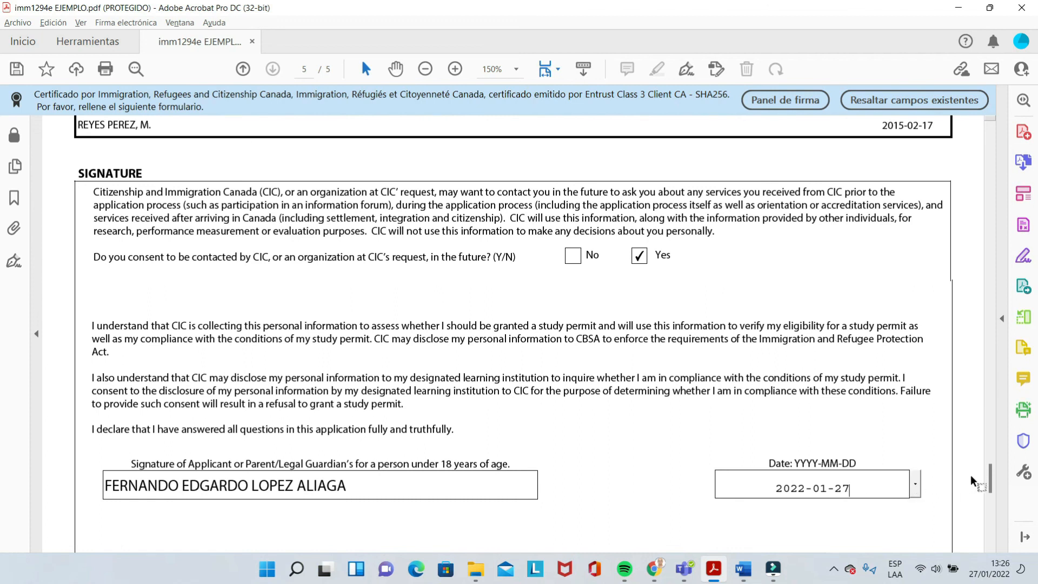
Scroll down page 5 to the Important Note and Privacy Notice
drag(988, 475, 989, 503)
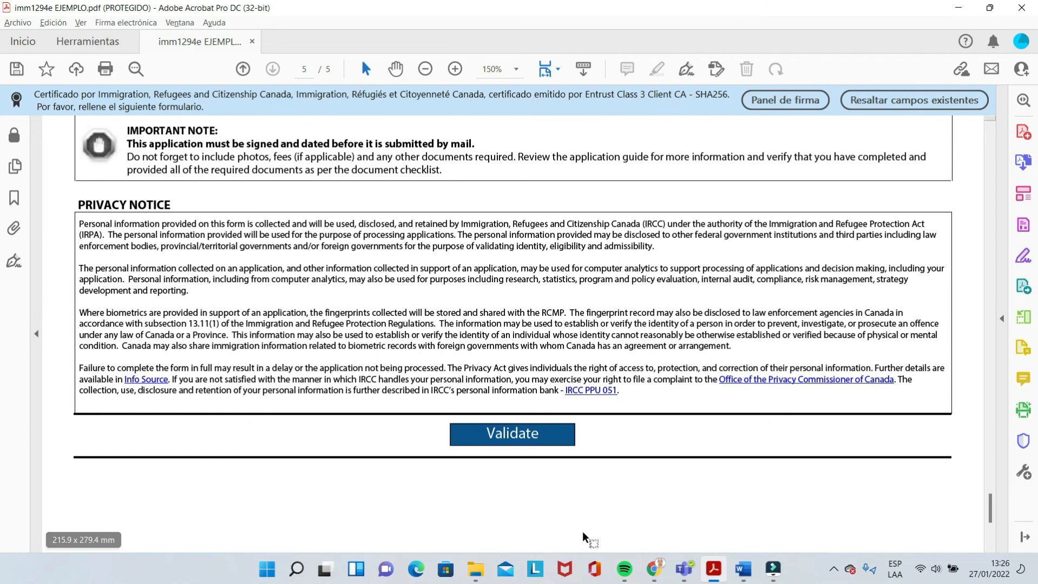
Scroll back to page 1 to confirm the office-use box reads Validated
drag(992, 510, 989, 142)
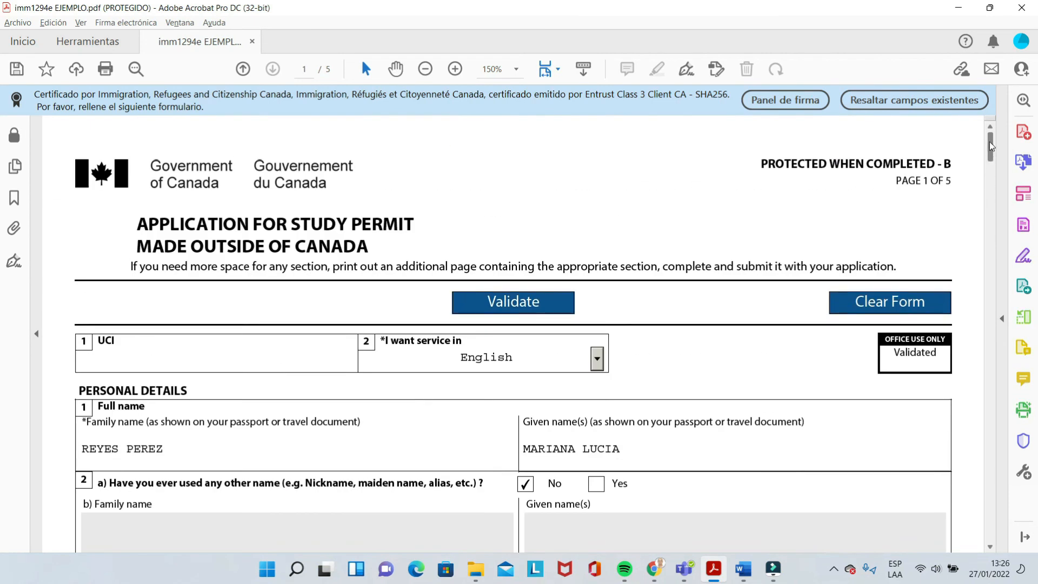